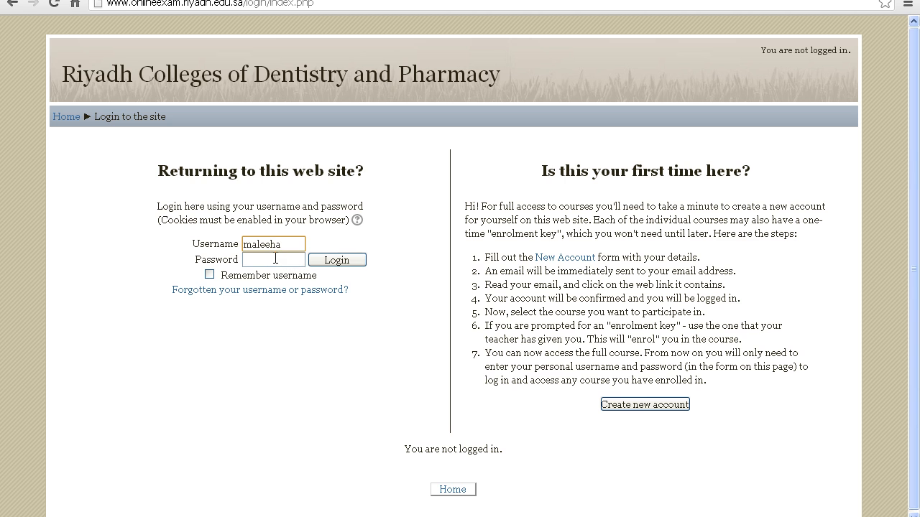
Step: Enter the account password and log in to the site
{"action": "left_click", "coordinate": [268, 259]}
{"action": "type", "text": "•••••••••"}
{"action": "left_click", "coordinate": [344, 262]}
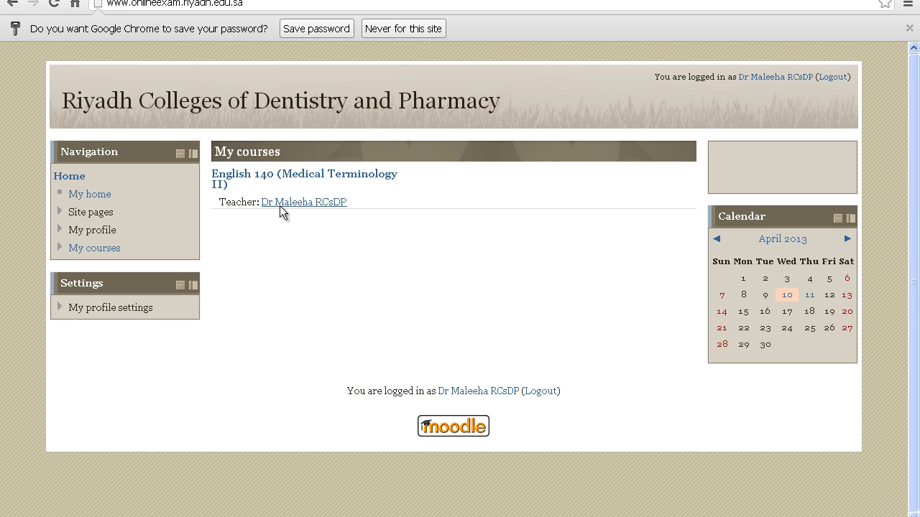
Step: Open the English 140 (Medical Terminology II) course and go to its question bank
{"action": "left_click", "coordinate": [337, 180]}
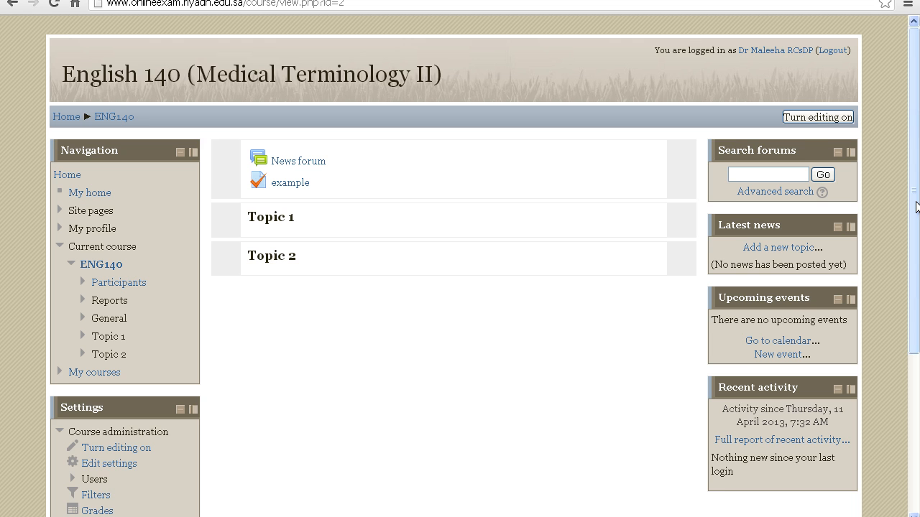
{"action": "left_click_drag", "start_coordinate": [916, 209], "coordinate": [916, 302]}
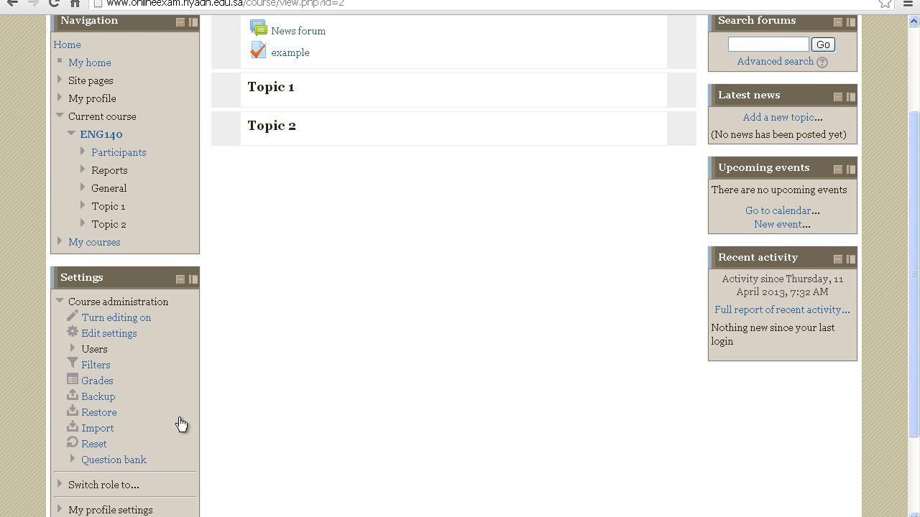
{"action": "left_click", "coordinate": [133, 462]}
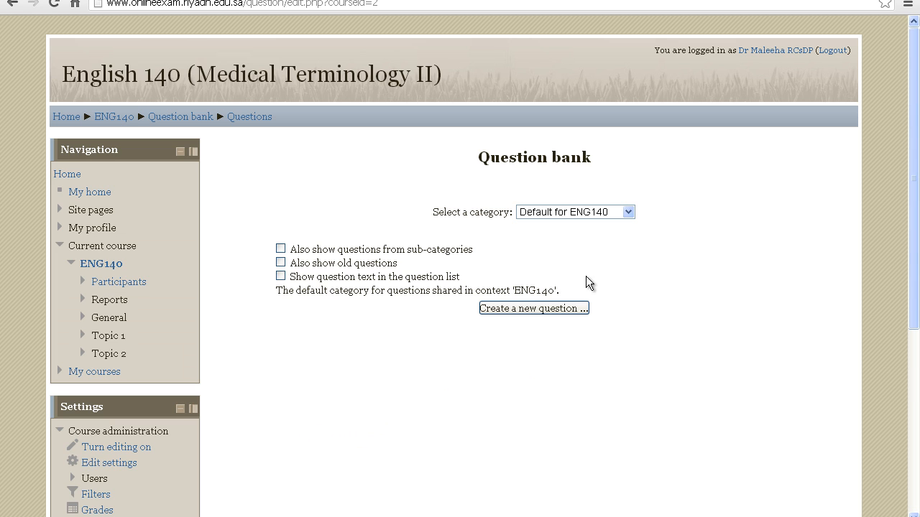
Step: Examine the questions stored in the Simple, Moderate and Complex categories of the question bank
{"action": "left_click", "coordinate": [629, 212]}
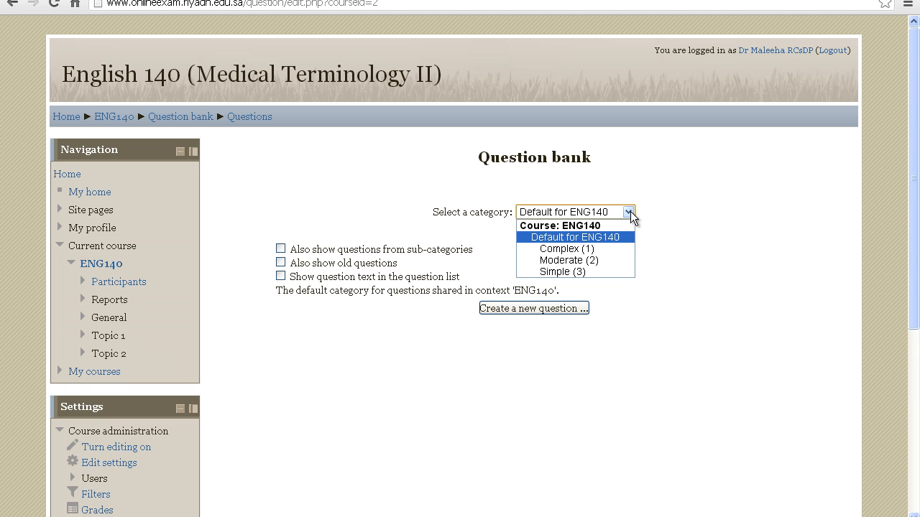
{"action": "left_click", "coordinate": [602, 271]}
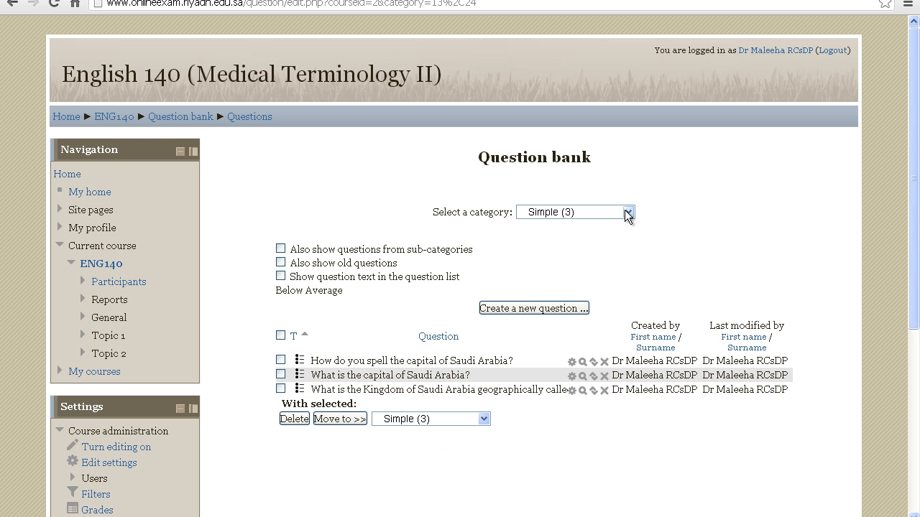
{"action": "left_click", "coordinate": [625, 210]}
{"action": "left_click", "coordinate": [594, 258]}
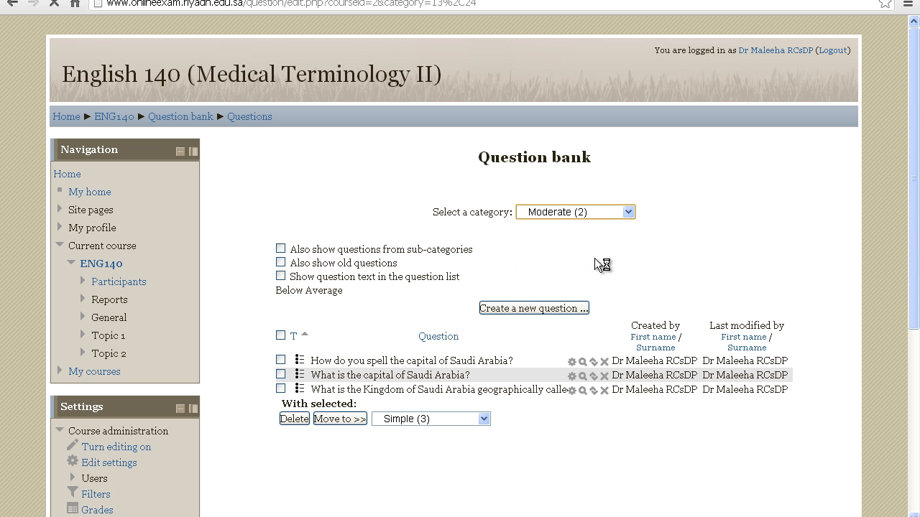
{"action": "left_click", "coordinate": [628, 212]}
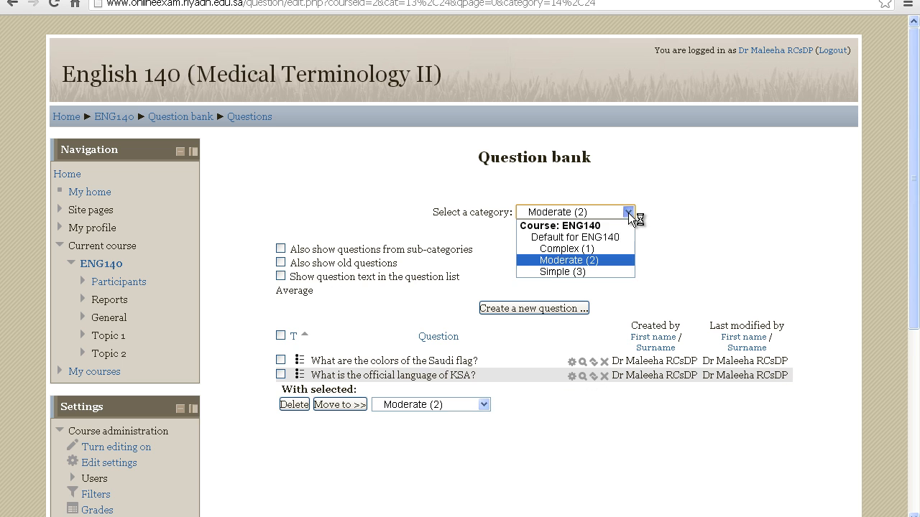
{"action": "left_click", "coordinate": [603, 249]}
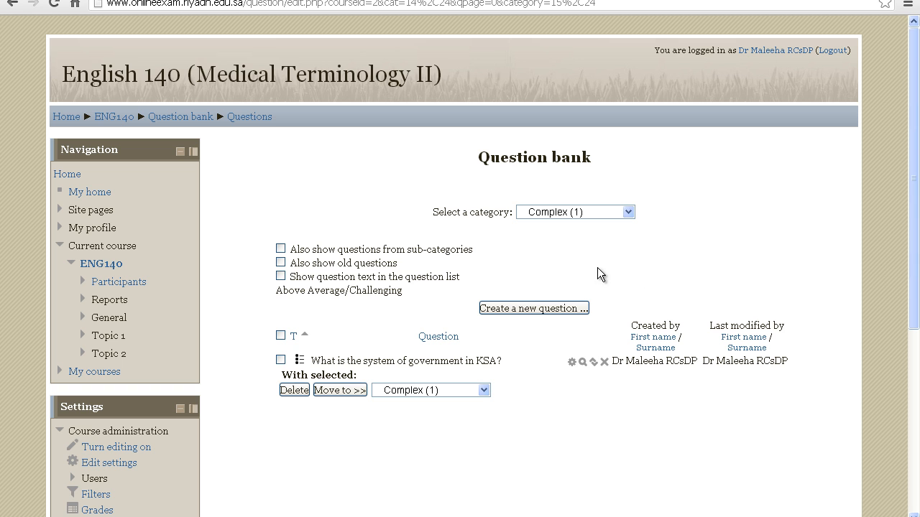
Step: Return to the ENG140 course page and turn editing on
{"action": "left_click_drag", "start_coordinate": [914, 270], "coordinate": [875, 294]}
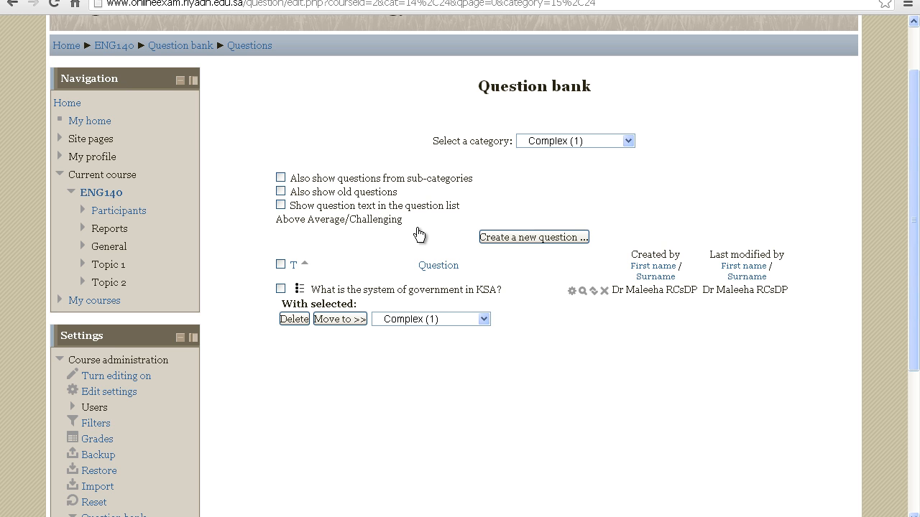
{"action": "left_click", "coordinate": [113, 197]}
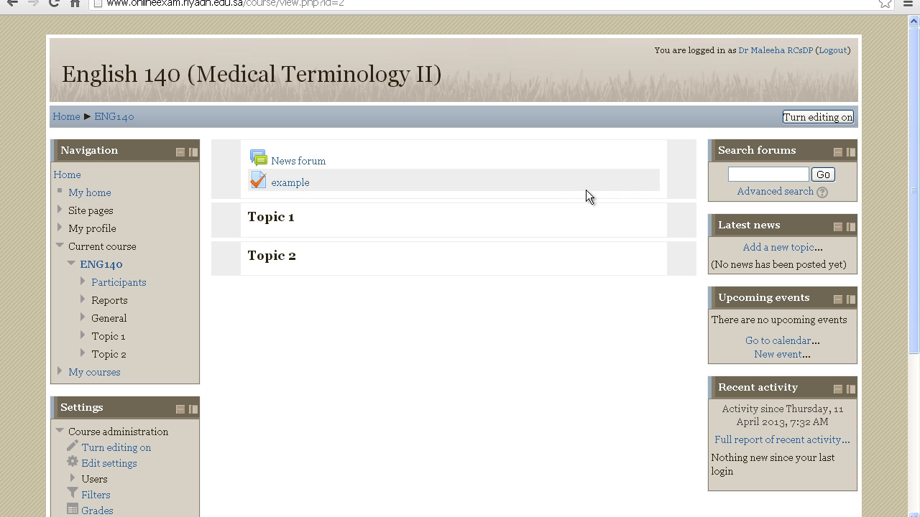
{"action": "left_click", "coordinate": [804, 117]}
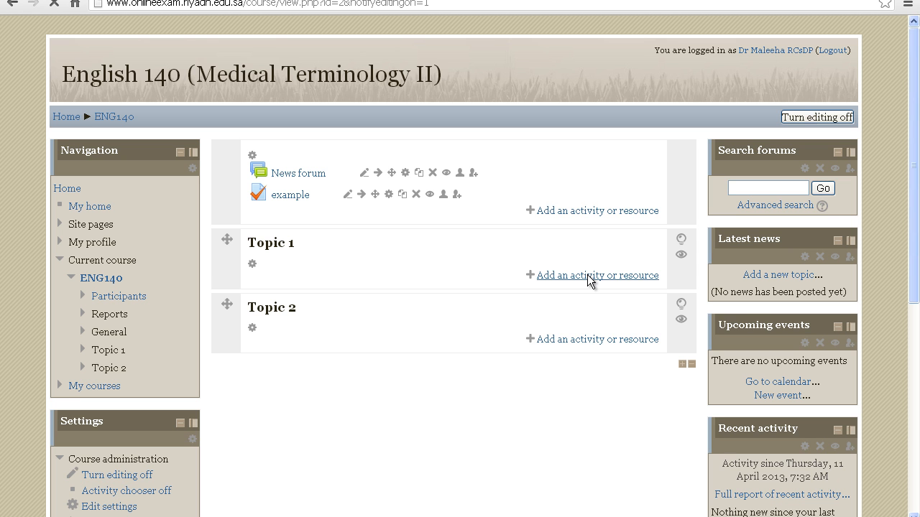
Step: Add a Quiz activity to Topic 1 of the course
{"action": "left_click", "coordinate": [588, 277]}
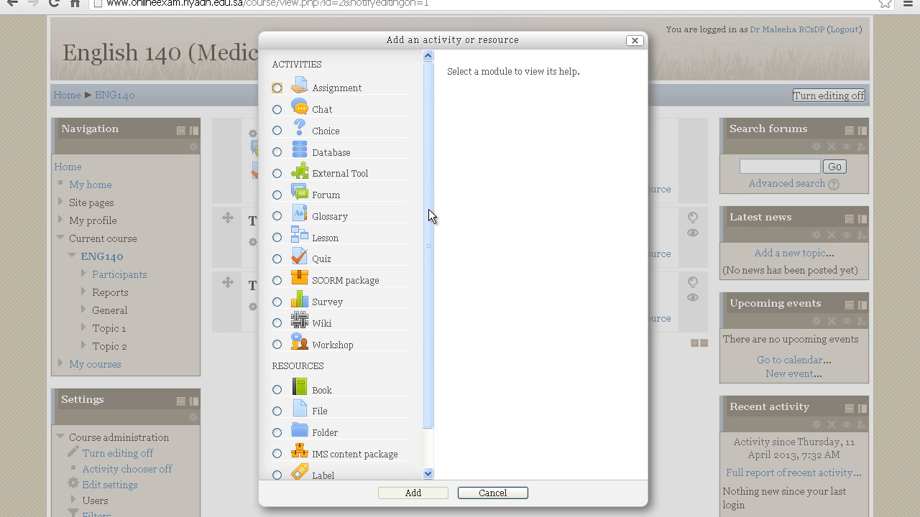
{"action": "left_click", "coordinate": [298, 259]}
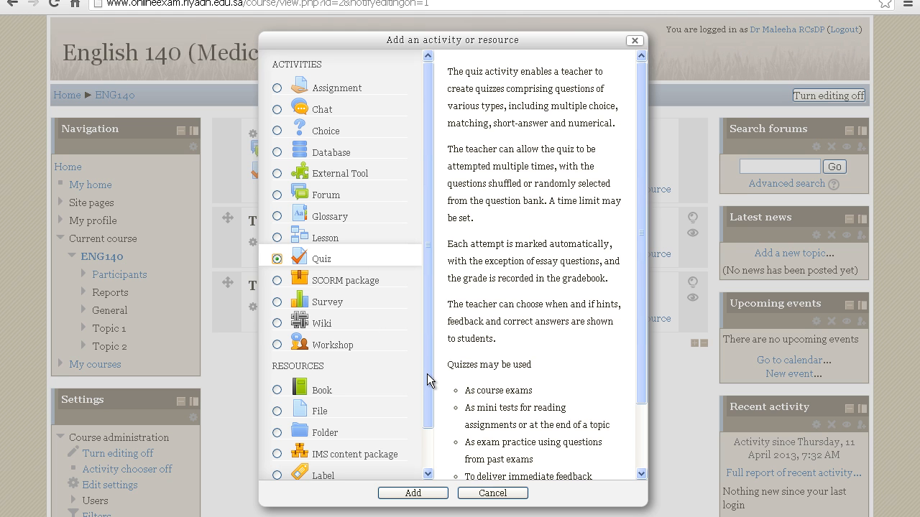
{"action": "left_click", "coordinate": [413, 493]}
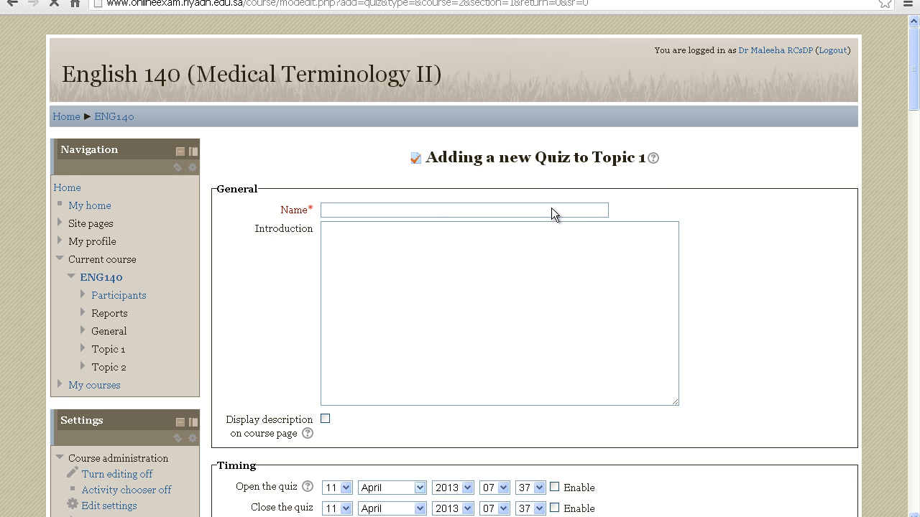
Step: Name the new quiz "2nd Assessment"
{"action": "left_click", "coordinate": [458, 211]}
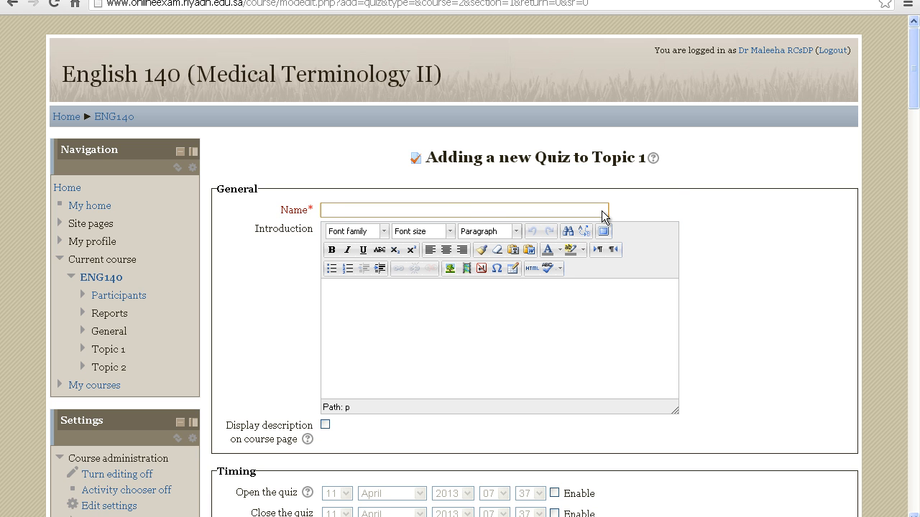
{"action": "type", "text": "2"}
{"action": "type", "text": "nd Assessment"}
Step: Write the quiz introduction "There is only one correct answer per question." with "Good luck!" as a separate line below it
{"action": "type", "text": "There is only "}
{"action": "type", "text": "one corr"}
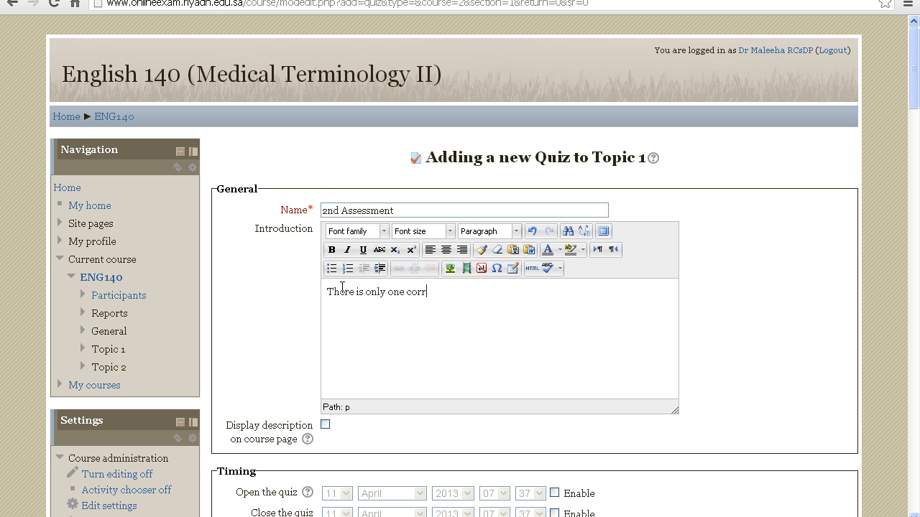
{"action": "type", "text": "ect answer per"}
{"action": "left_click", "coordinate": [511, 296]}
{"action": "type", "text": "question. "}
{"action": "type", "text": "Good luck!"}
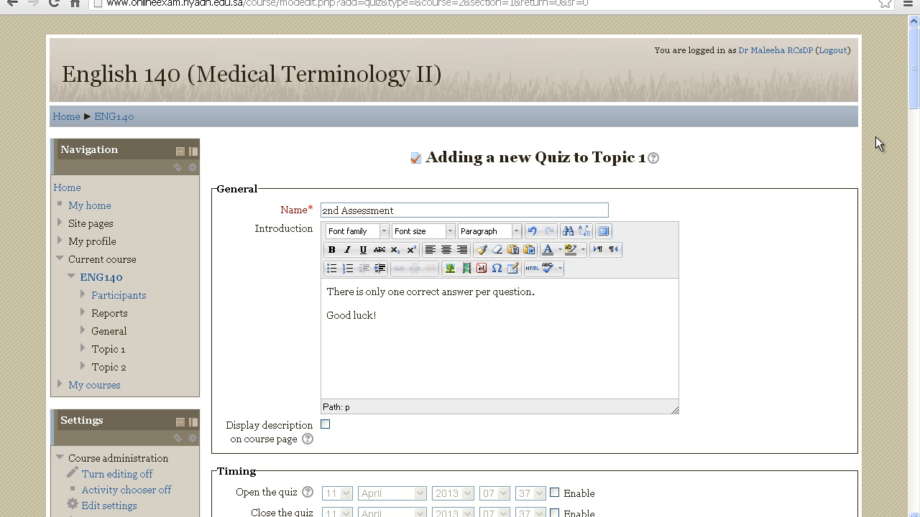
Step: Enable both the opening and closing dates in the quiz's timing settings
{"action": "left_click_drag", "start_coordinate": [916, 97], "coordinate": [916, 140]}
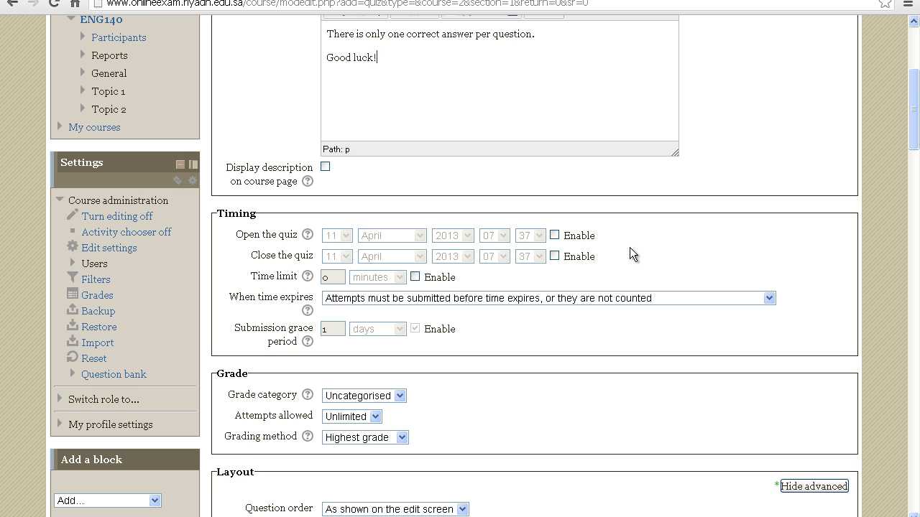
{"action": "left_click", "coordinate": [555, 235]}
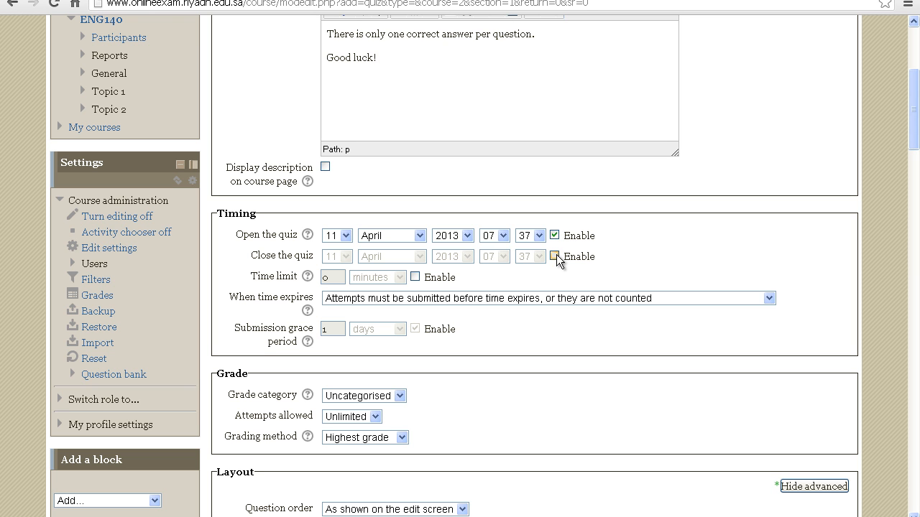
{"action": "left_click", "coordinate": [555, 256]}
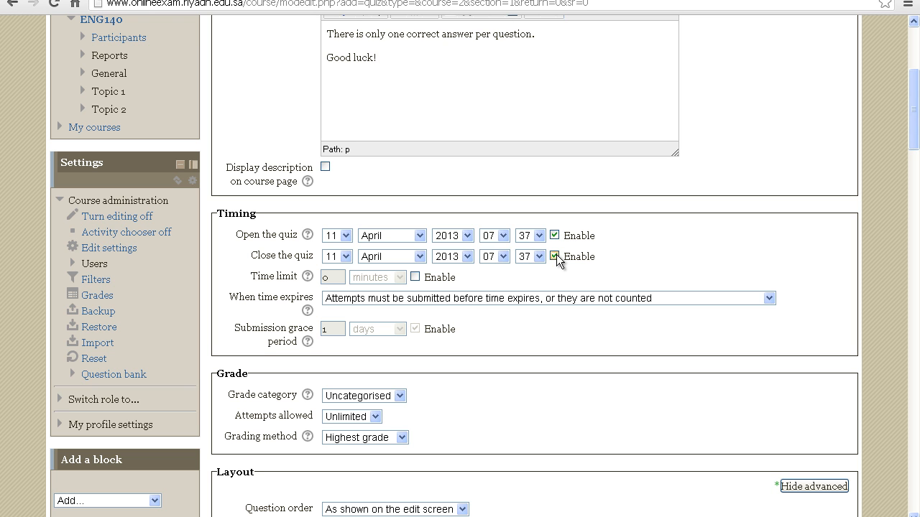
Step: Set the quiz to open on 12 April 2013 at 08:00
{"action": "left_click", "coordinate": [346, 236]}
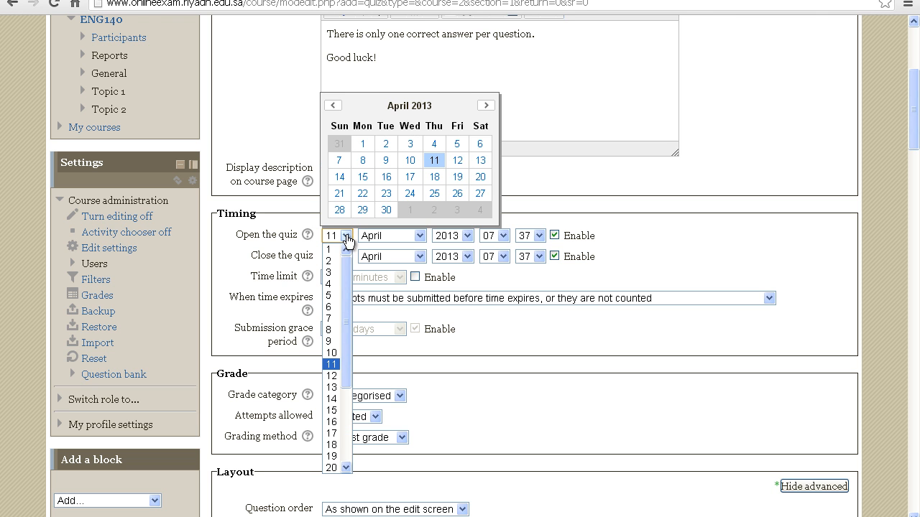
{"action": "left_click", "coordinate": [457, 159]}
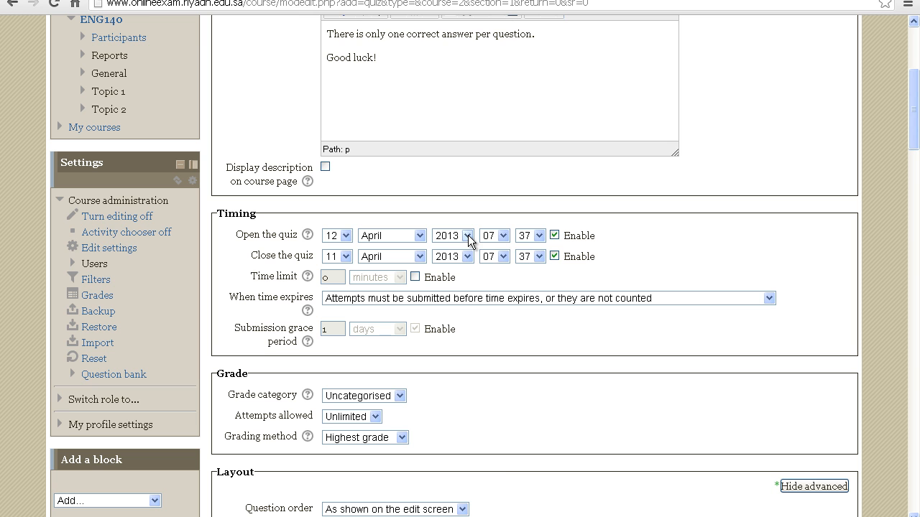
{"action": "left_click", "coordinate": [503, 236]}
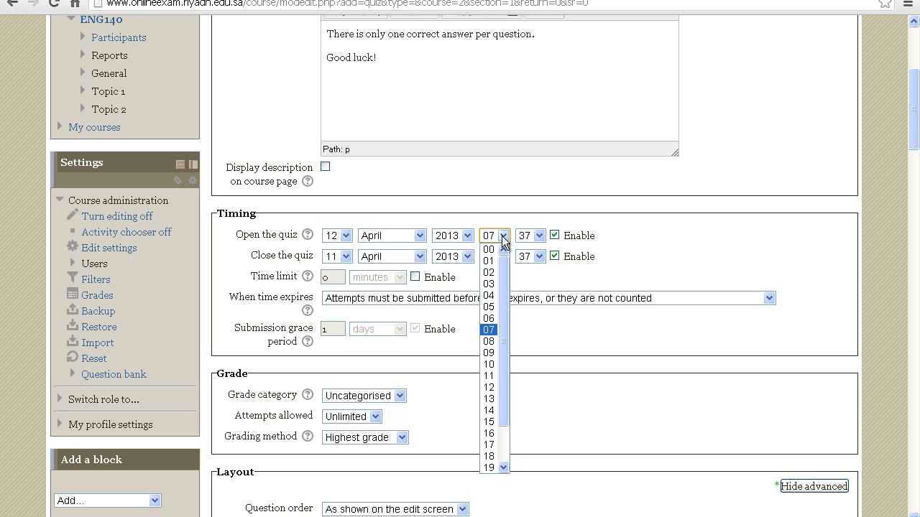
{"action": "left_click", "coordinate": [491, 342]}
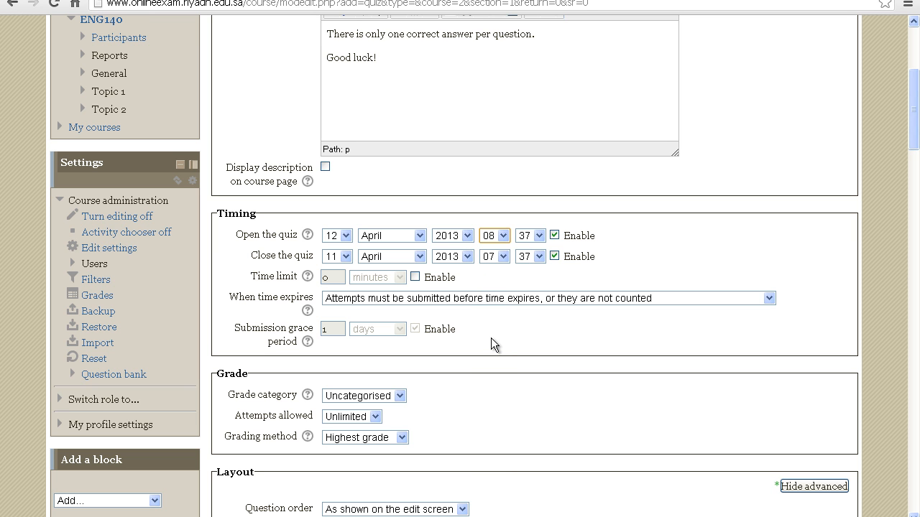
{"action": "left_click", "coordinate": [538, 237]}
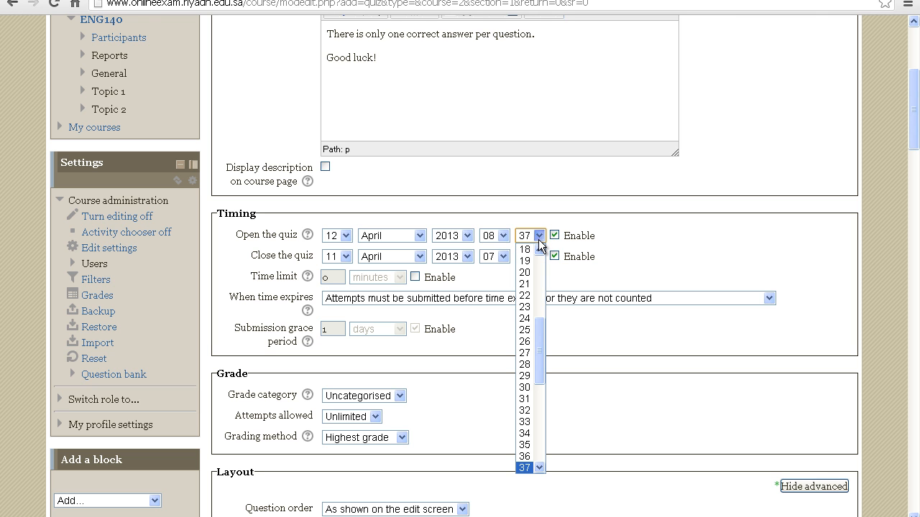
{"action": "left_click_drag", "start_coordinate": [540, 350], "coordinate": [541, 261]}
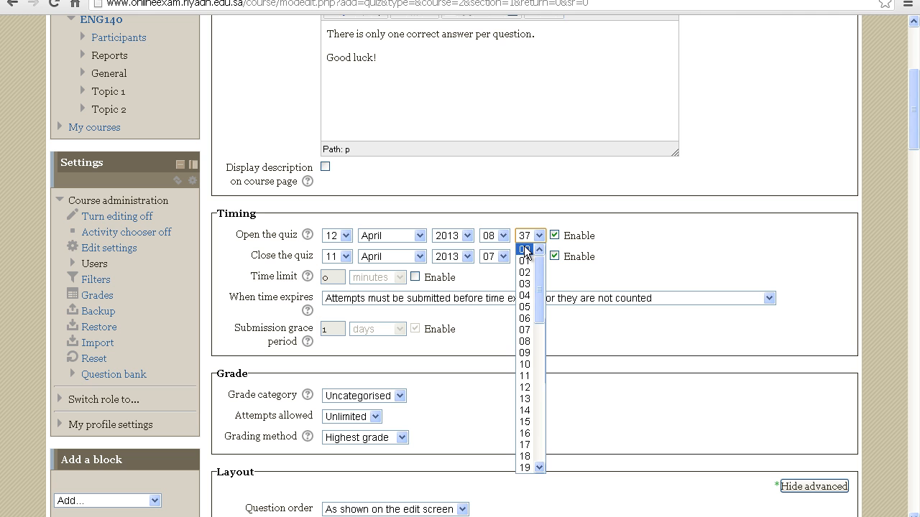
{"action": "left_click", "coordinate": [525, 250]}
Step: Set the quiz to close on 12 April 2013 at 09:00
{"action": "left_click", "coordinate": [346, 257]}
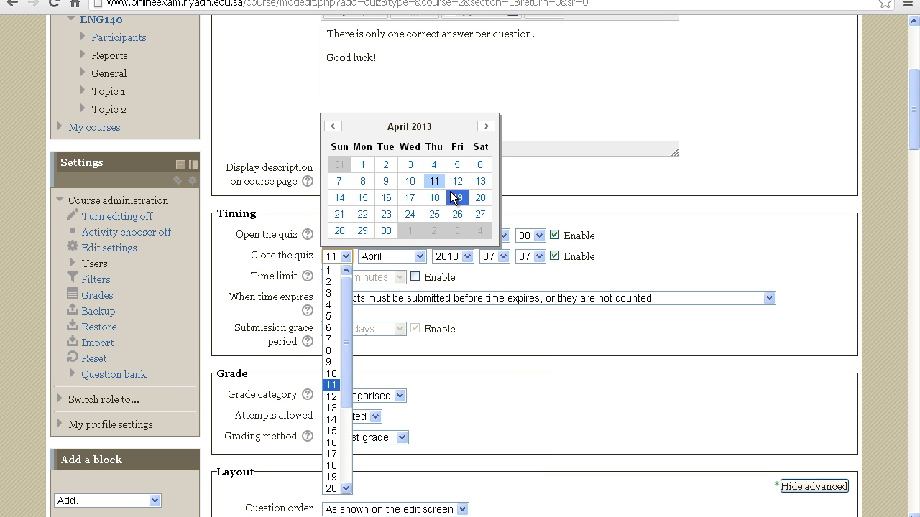
{"action": "left_click", "coordinate": [456, 180]}
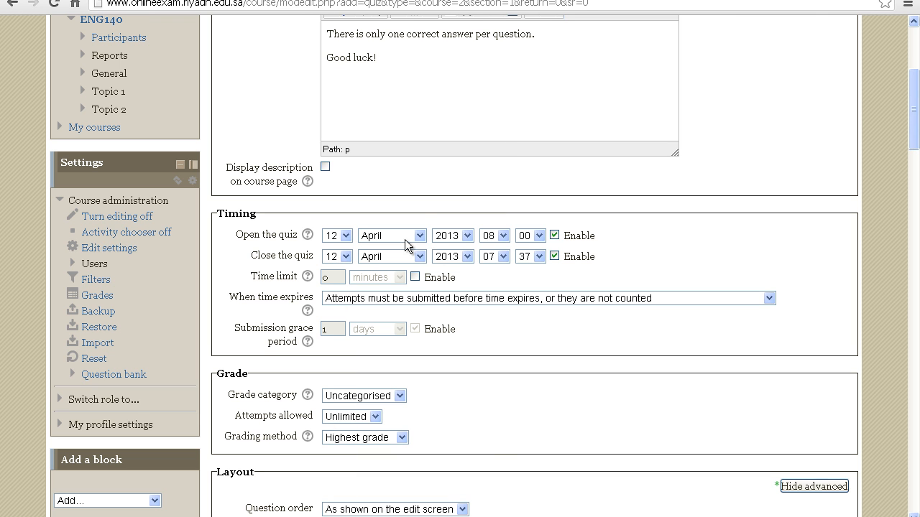
{"action": "left_click", "coordinate": [503, 257]}
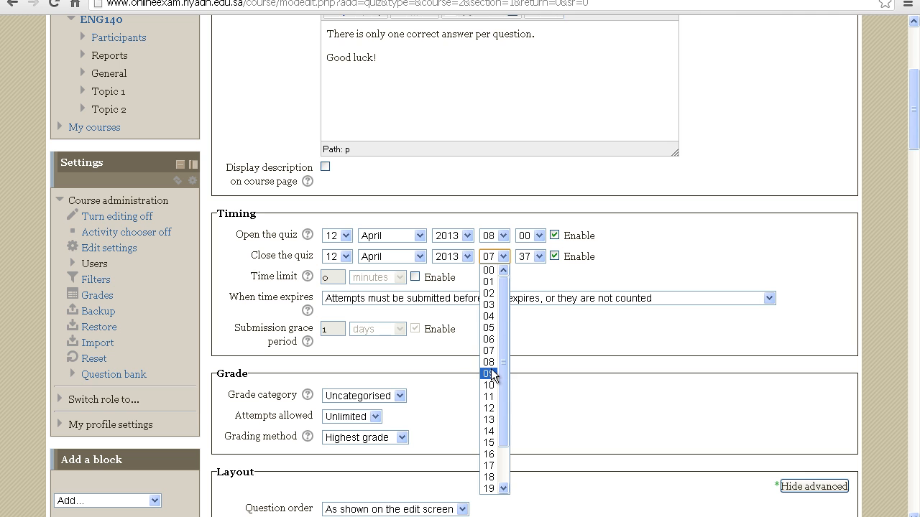
{"action": "left_click", "coordinate": [496, 373]}
{"action": "left_click", "coordinate": [537, 257]}
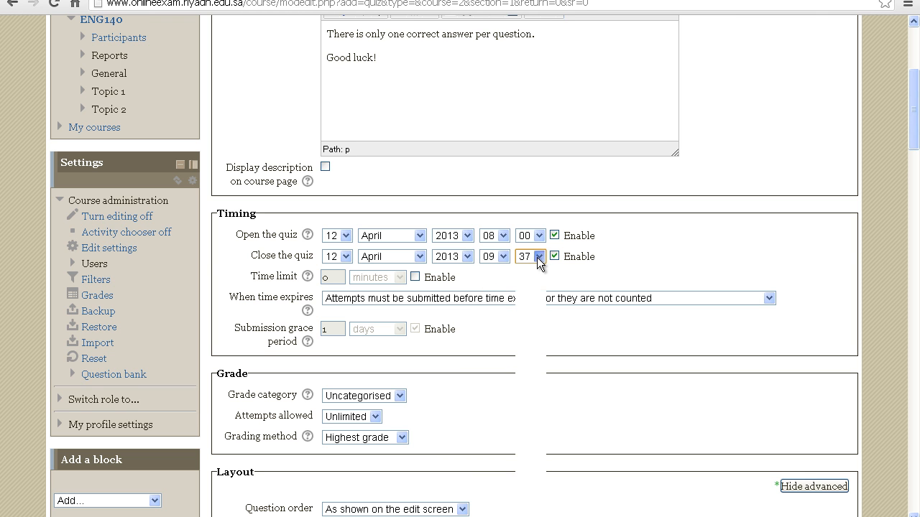
{"action": "scroll", "coordinate": [537, 355], "scroll_direction": "up", "scroll_amount": 6}
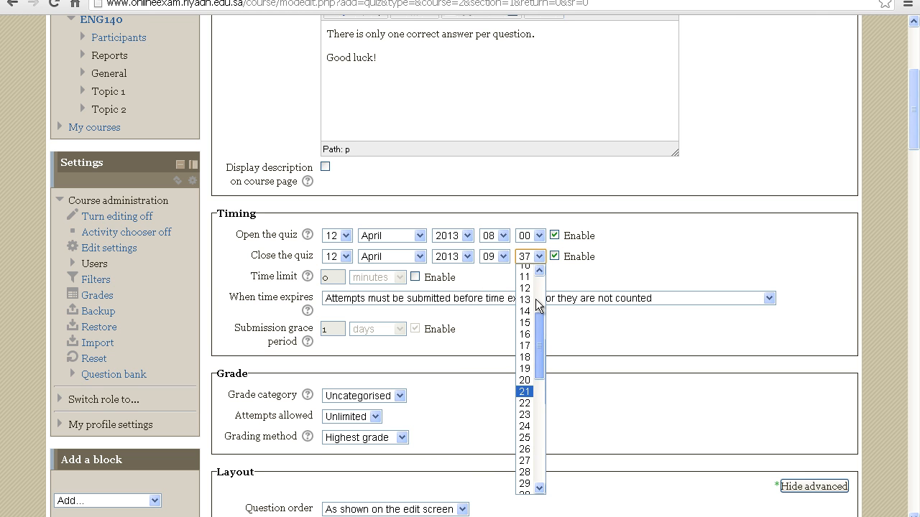
{"action": "left_click", "coordinate": [527, 272]}
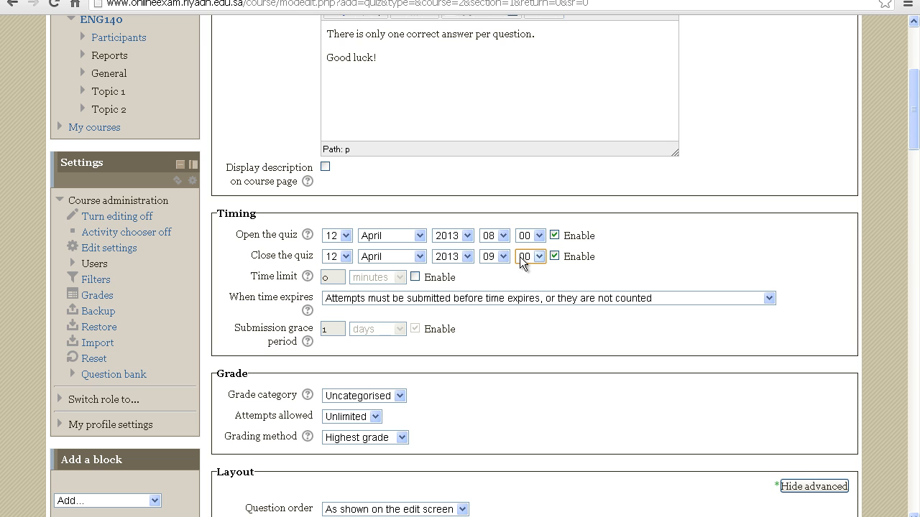
Step: Enable the quiz's time limit and set it to 1 hour
{"action": "left_click", "coordinate": [415, 278]}
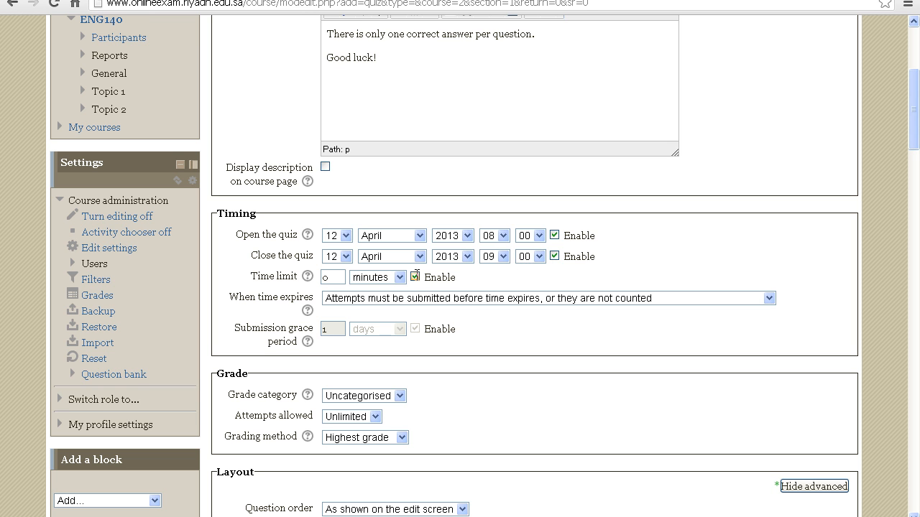
{"action": "left_click", "coordinate": [338, 277]}
{"action": "key", "text": "BackSpace"}
{"action": "type", "text": "1"}
{"action": "left_click", "coordinate": [400, 279]}
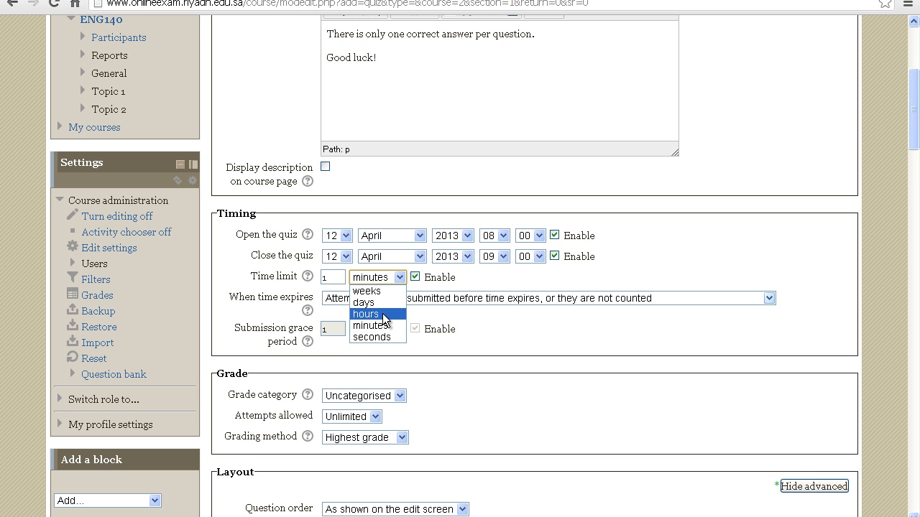
{"action": "left_click", "coordinate": [367, 314]}
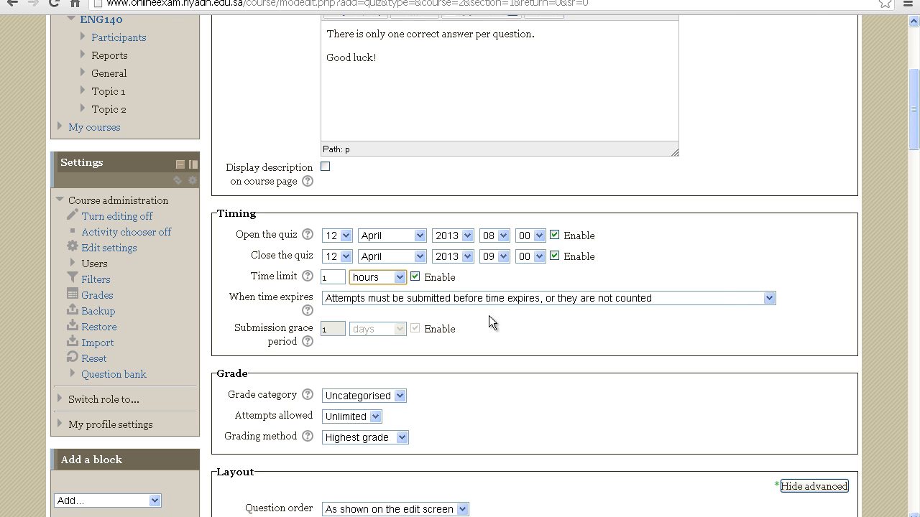
Step: Limit the quiz to 1 allowed attempt in the grade settings
{"action": "left_click_drag", "start_coordinate": [912, 136], "coordinate": [913, 171]}
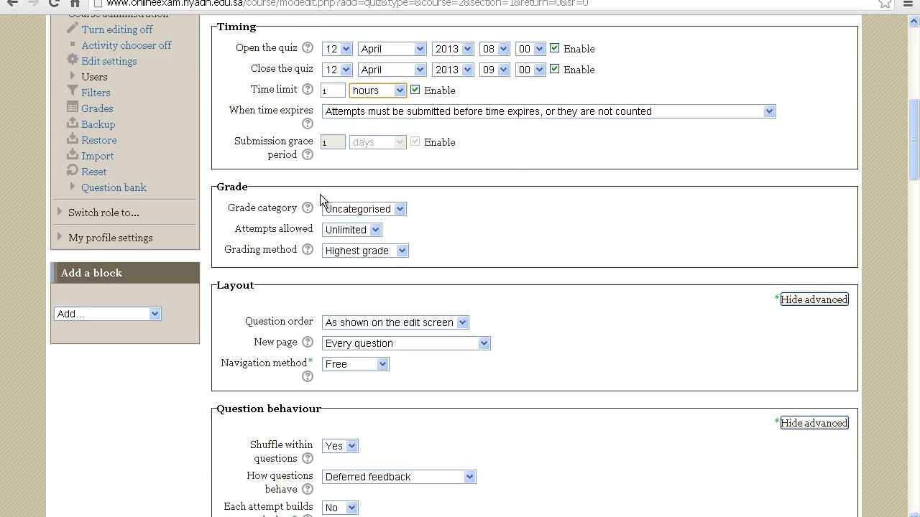
{"action": "left_click", "coordinate": [379, 228]}
{"action": "left_click", "coordinate": [359, 255]}
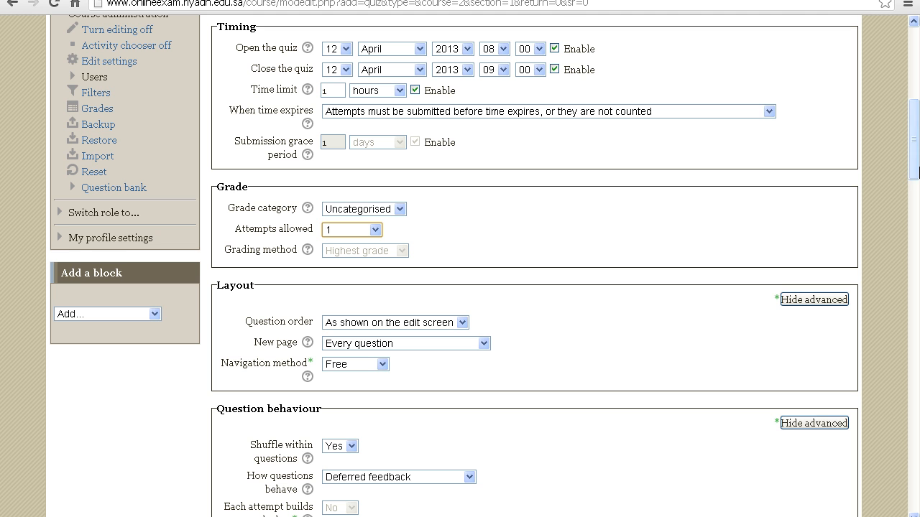
Step: Set the quiz layout to start a new page every 3 questions and choose the Free navigation method
{"action": "left_click_drag", "start_coordinate": [917, 169], "coordinate": [918, 194]}
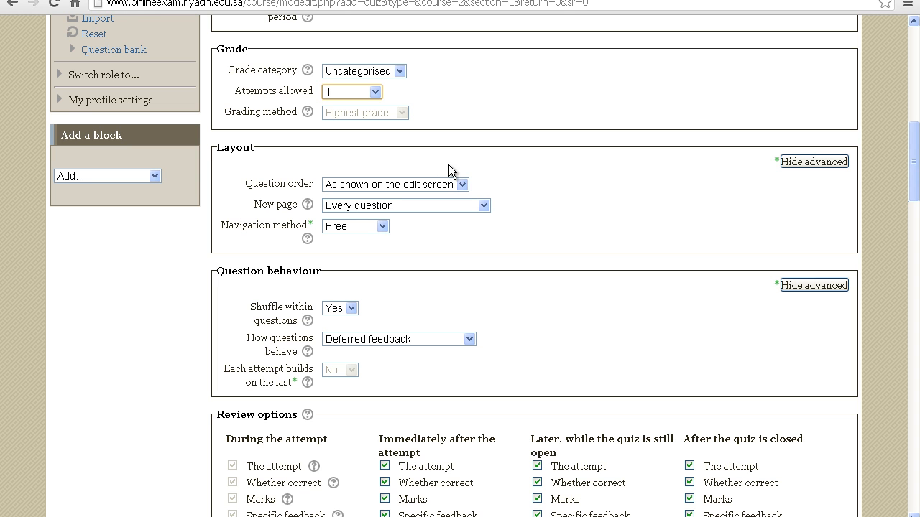
{"action": "left_click", "coordinate": [485, 204]}
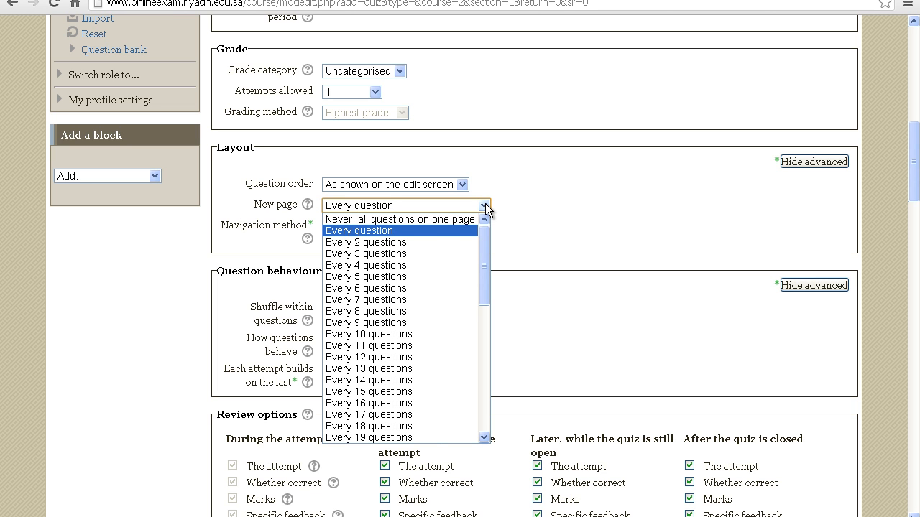
{"action": "left_click", "coordinate": [415, 253]}
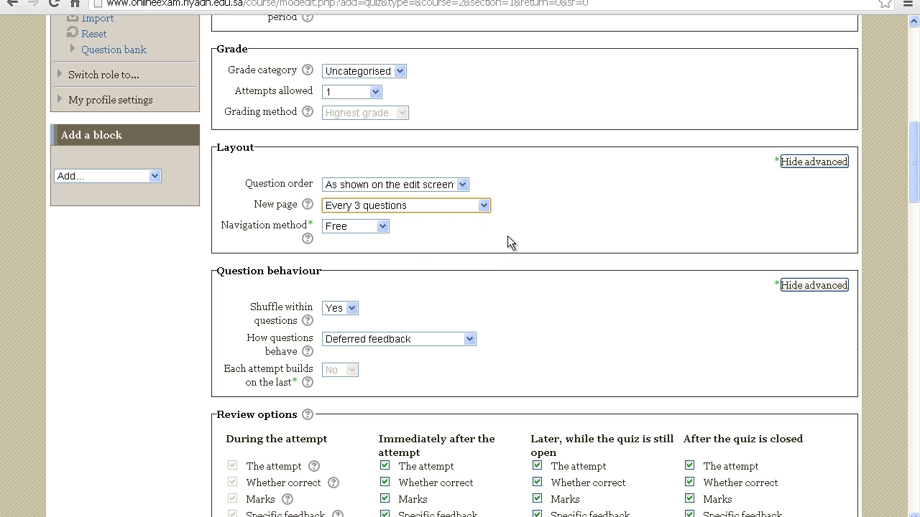
{"action": "left_click", "coordinate": [487, 208]}
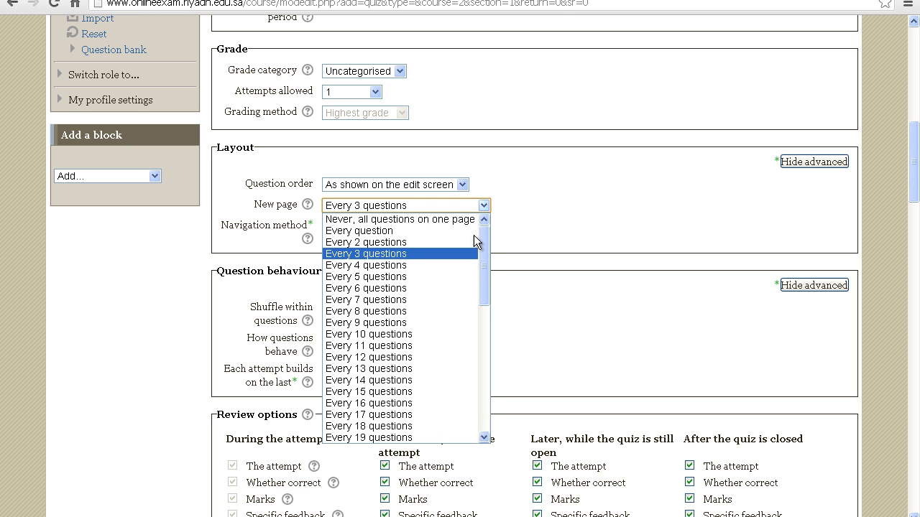
{"action": "left_click_drag", "start_coordinate": [483, 262], "coordinate": [487, 233]}
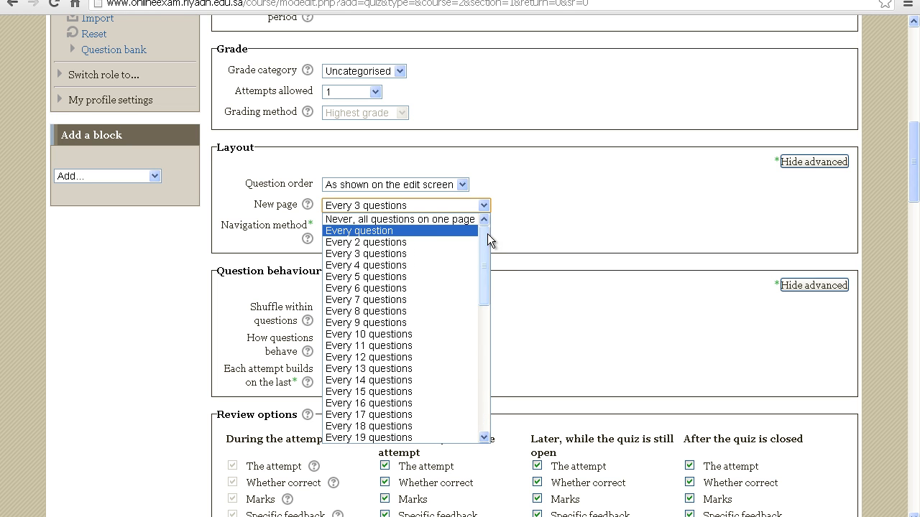
{"action": "left_click", "coordinate": [543, 230]}
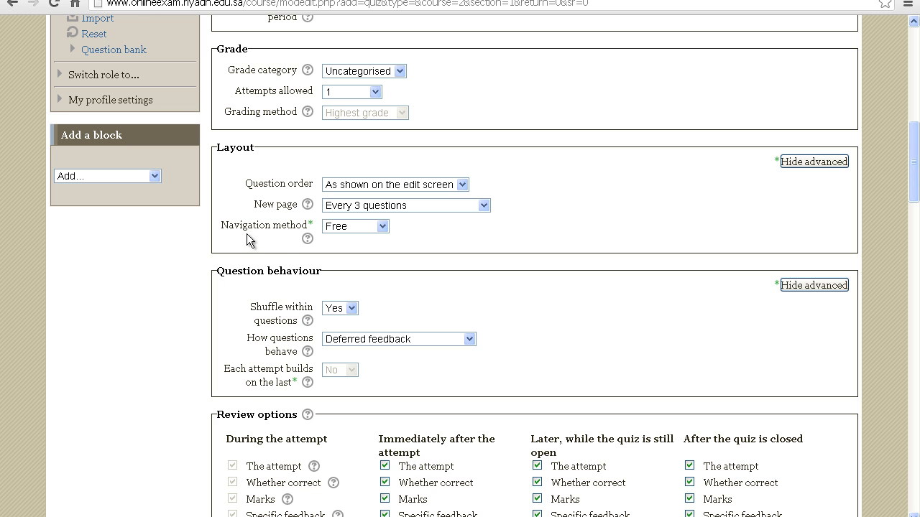
{"action": "left_click", "coordinate": [381, 228]}
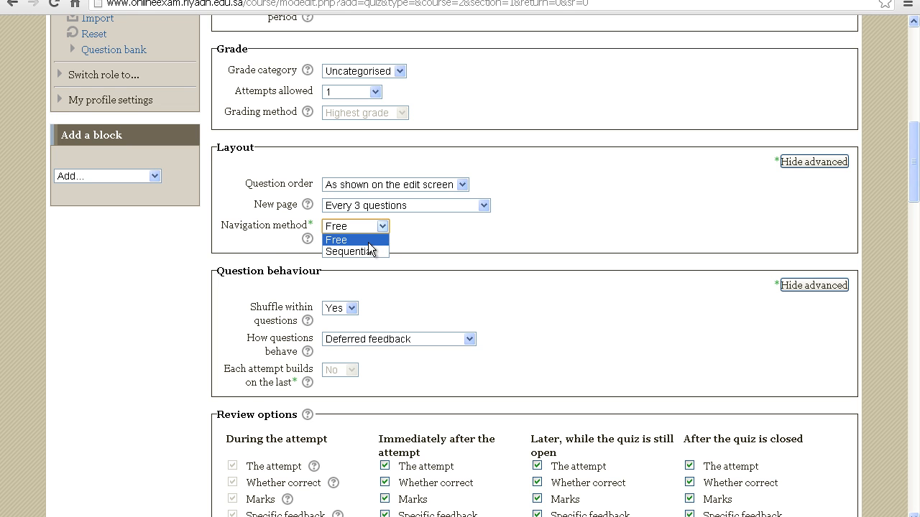
{"action": "left_click", "coordinate": [368, 242]}
{"action": "left_click", "coordinate": [434, 231]}
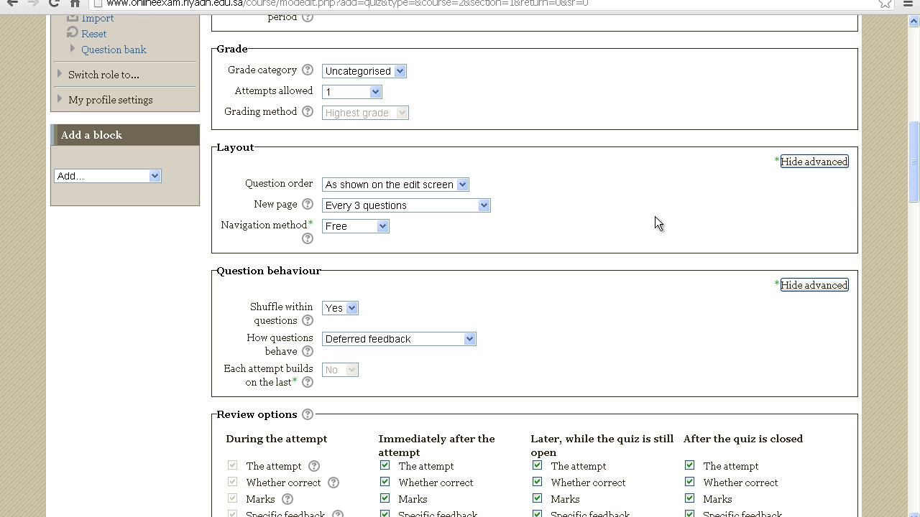
Step: Choose Yes for shuffling within questions in the question behaviour settings
{"action": "left_click_drag", "start_coordinate": [913, 194], "coordinate": [911, 211]}
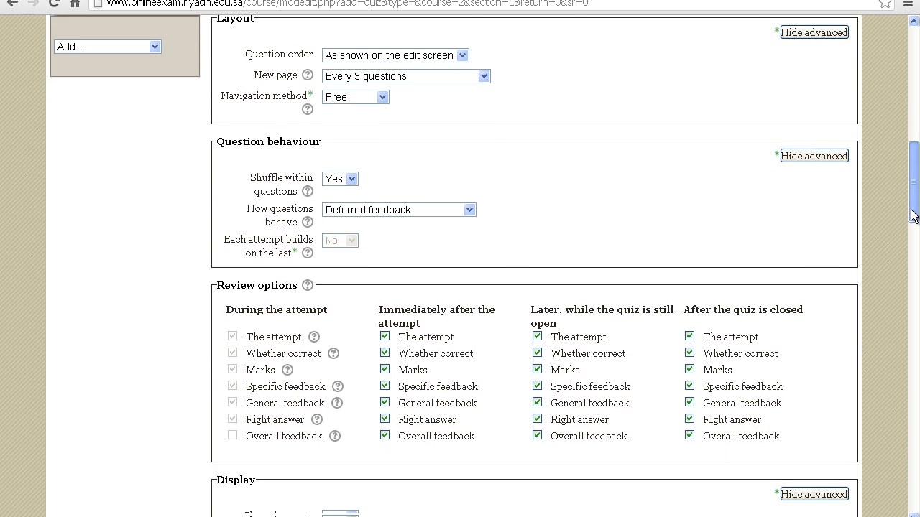
{"action": "left_click", "coordinate": [351, 181]}
{"action": "left_click", "coordinate": [341, 206]}
{"action": "left_click", "coordinate": [422, 186]}
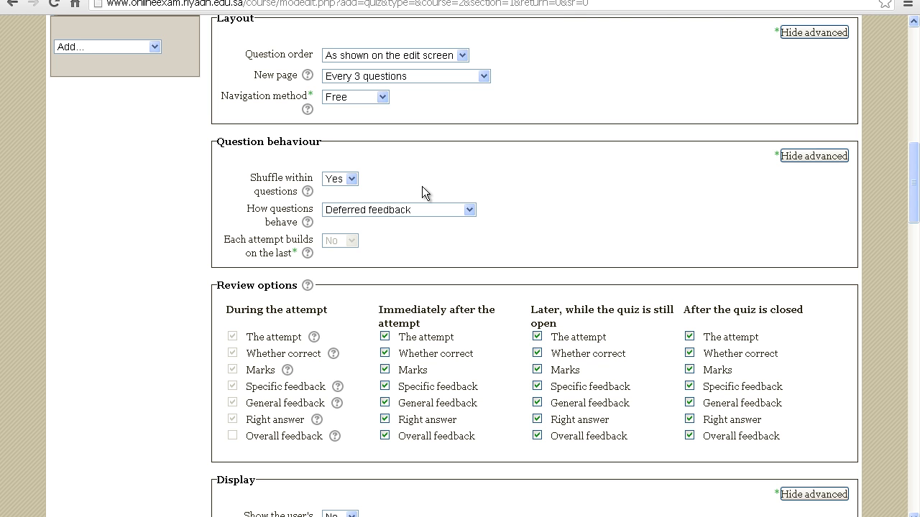
{"action": "left_click", "coordinate": [350, 179]}
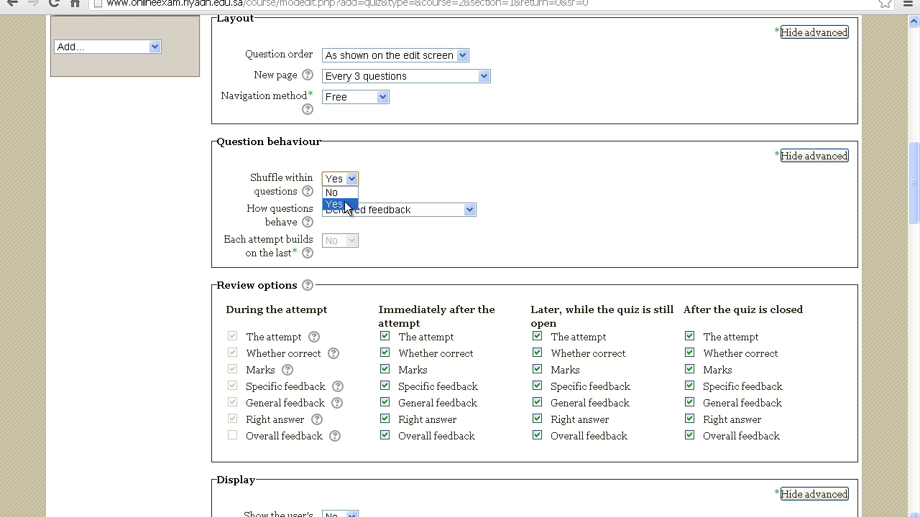
{"action": "left_click", "coordinate": [348, 206]}
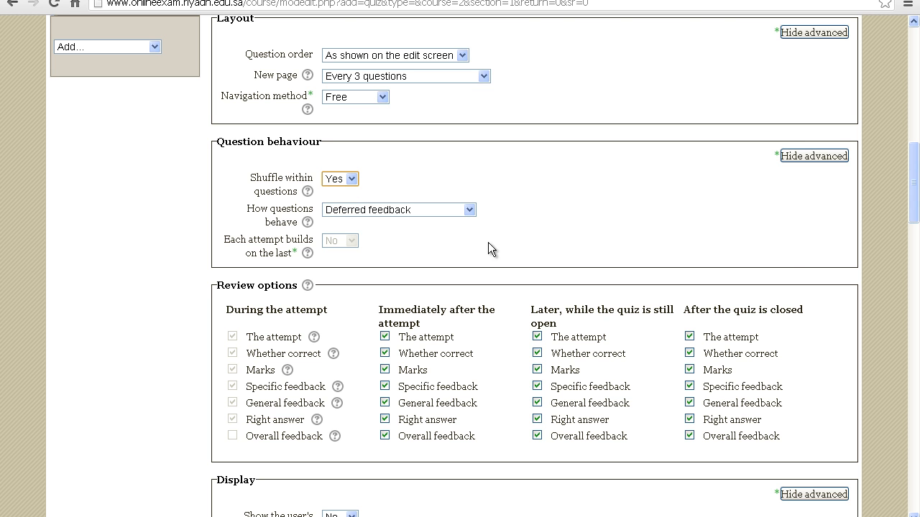
Step: Disable The attempt, Marks and Overall feedback in the review options for immediately after the attempt, while still open, and after closing
{"action": "left_click_drag", "start_coordinate": [915, 188], "coordinate": [914, 223]}
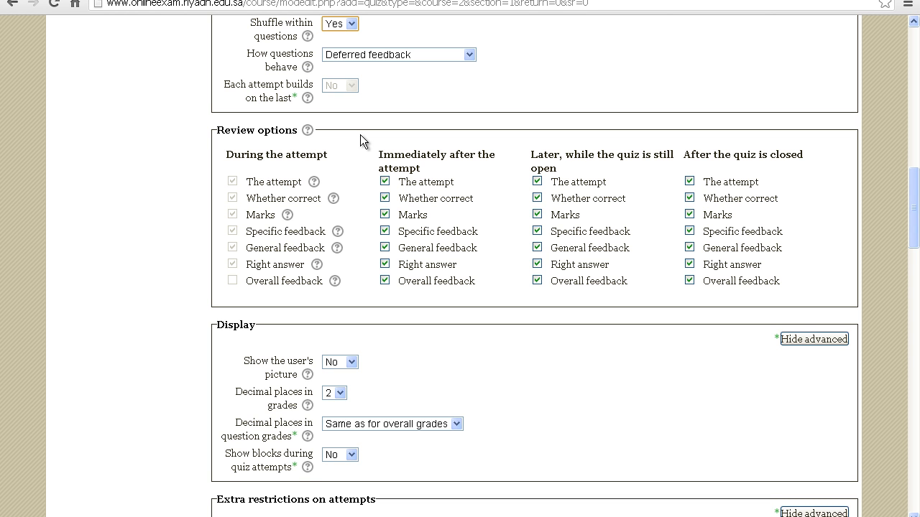
{"action": "left_click", "coordinate": [384, 181]}
{"action": "left_click", "coordinate": [386, 281]}
{"action": "left_click", "coordinate": [386, 215]}
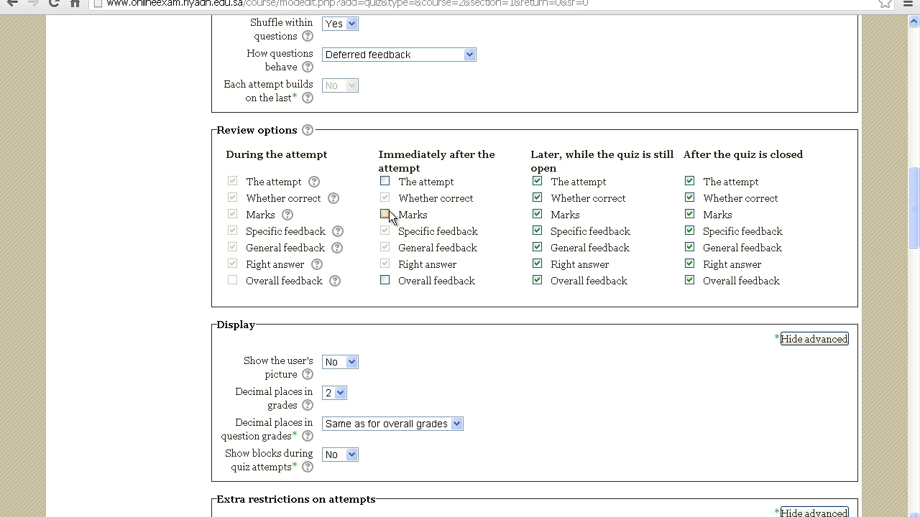
{"action": "left_click", "coordinate": [537, 181]}
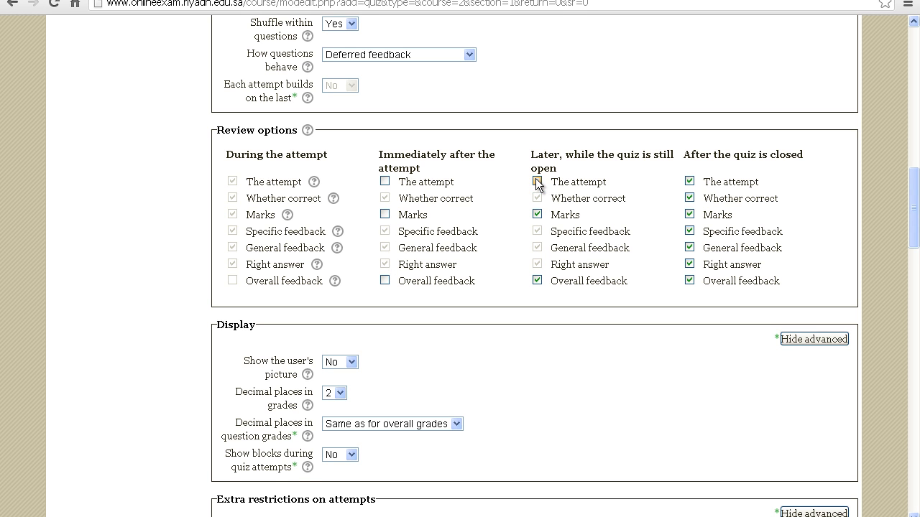
{"action": "left_click", "coordinate": [539, 279]}
{"action": "left_click", "coordinate": [538, 214]}
{"action": "left_click", "coordinate": [690, 182]}
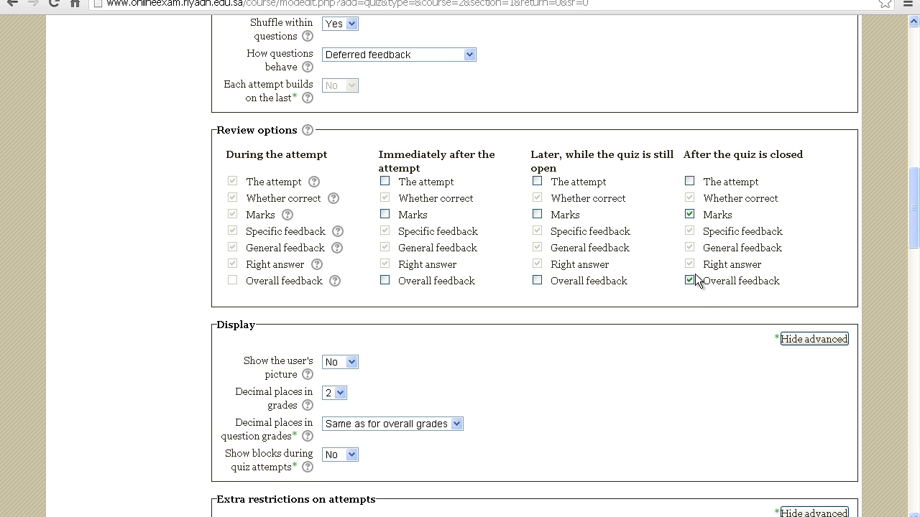
{"action": "left_click", "coordinate": [692, 281]}
{"action": "left_click", "coordinate": [690, 215]}
Step: Toggle the Marks review option for the periods immediately after the attempt, while the quiz is still open, and after it is closed
{"action": "left_click", "coordinate": [385, 214]}
{"action": "left_click", "coordinate": [537, 214]}
{"action": "left_click", "coordinate": [689, 215]}
{"action": "left_click", "coordinate": [690, 214]}
{"action": "left_click", "coordinate": [690, 215]}
{"action": "left_click", "coordinate": [538, 214]}
Step: Require a password for quiz attempts, unmasking the Require password field and entering the quiz password
{"action": "left_click_drag", "start_coordinate": [914, 215], "coordinate": [915, 261]}
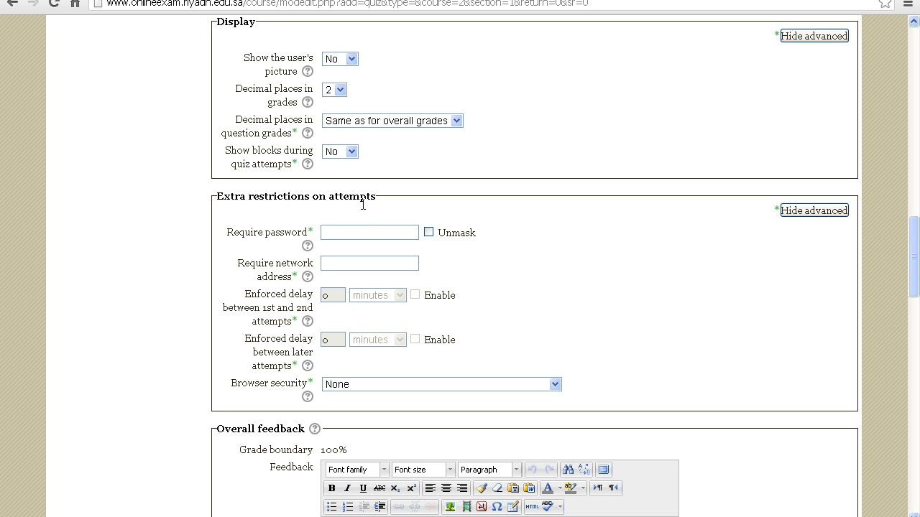
{"action": "left_click", "coordinate": [367, 236]}
{"action": "left_click", "coordinate": [428, 232]}
{"action": "left_click", "coordinate": [372, 231]}
{"action": "type", "text": "english1"}
Step: Save and display the new quiz, and open it for question editing
{"action": "left_click_drag", "start_coordinate": [914, 261], "coordinate": [912, 483]}
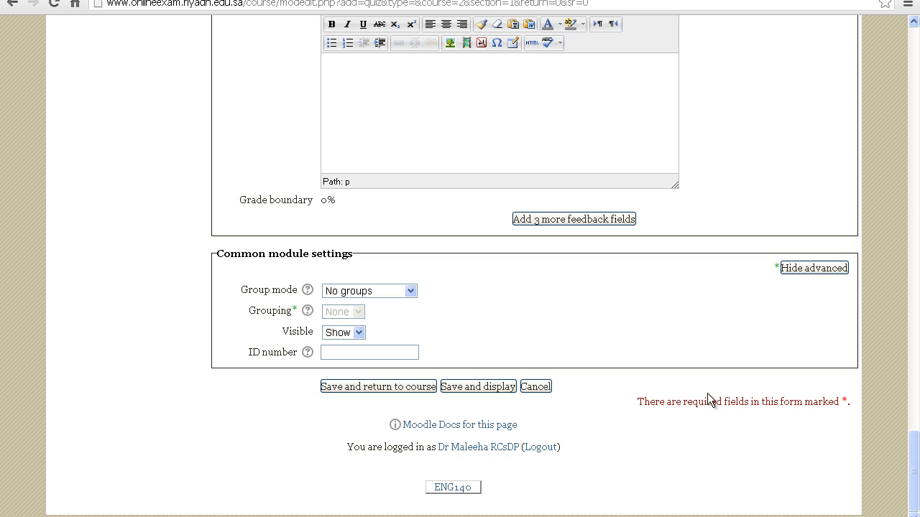
{"action": "left_click", "coordinate": [464, 388]}
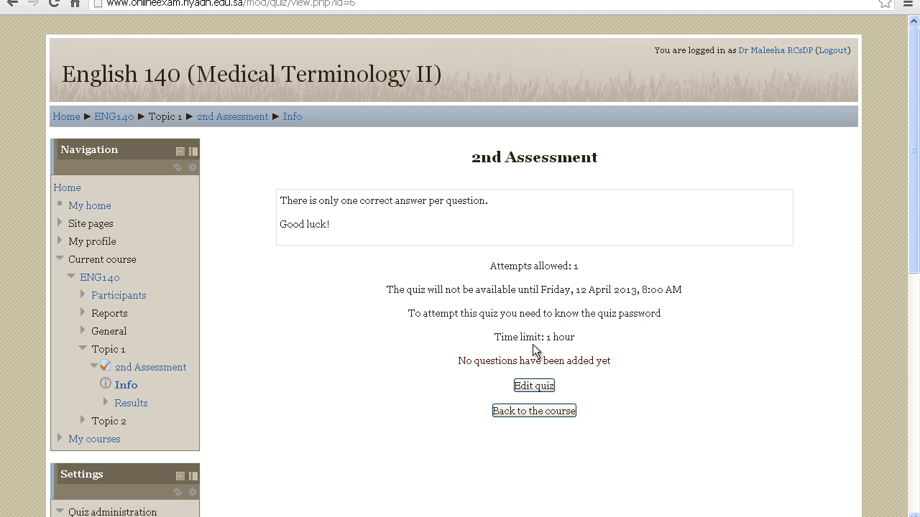
{"action": "left_click", "coordinate": [532, 384]}
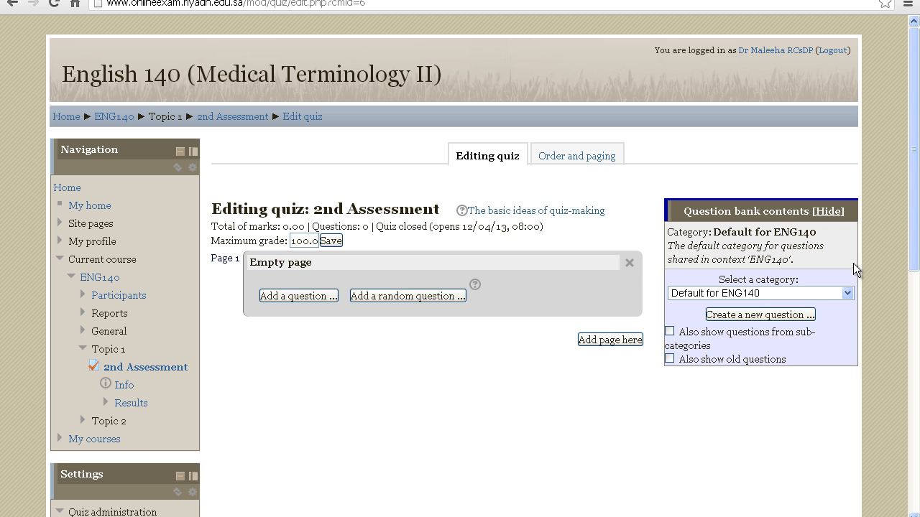
Step: Add all three questions from the Simple question bank category to the quiz
{"action": "left_click", "coordinate": [850, 291]}
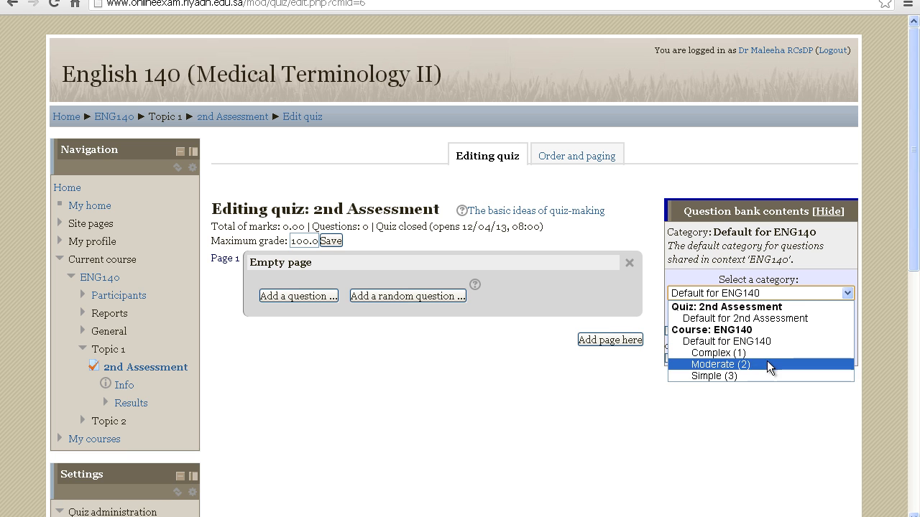
{"action": "left_click", "coordinate": [736, 375]}
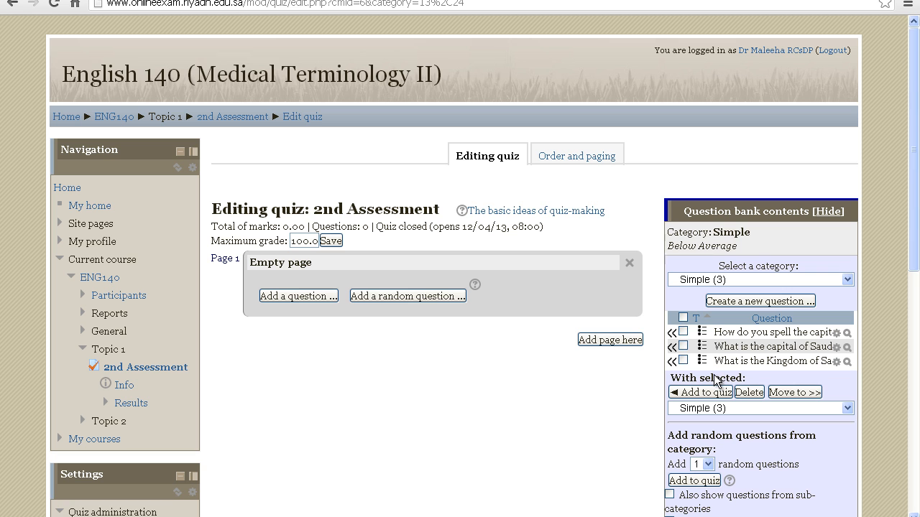
{"action": "left_click", "coordinate": [683, 332]}
{"action": "left_click", "coordinate": [684, 347]}
{"action": "left_click", "coordinate": [684, 361]}
{"action": "left_click", "coordinate": [703, 393]}
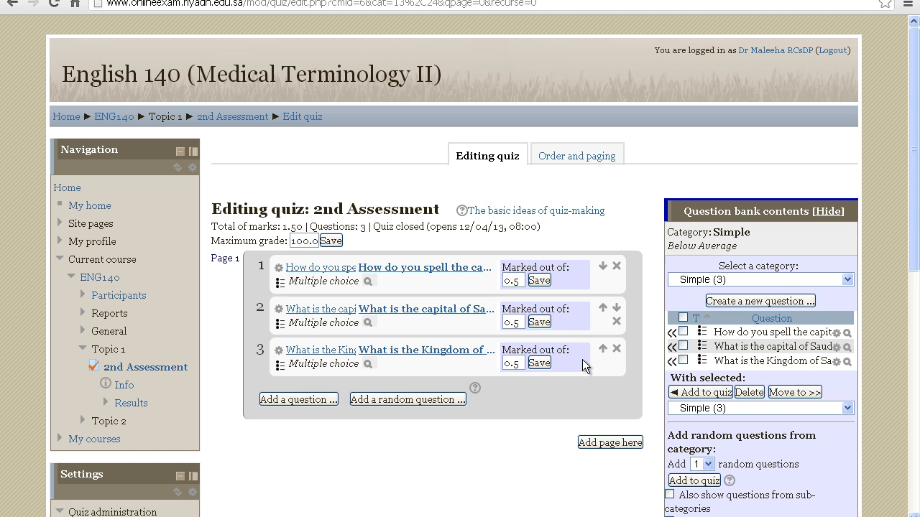
Step: Add both questions from the Moderate question bank category to the quiz
{"action": "left_click", "coordinate": [848, 279]}
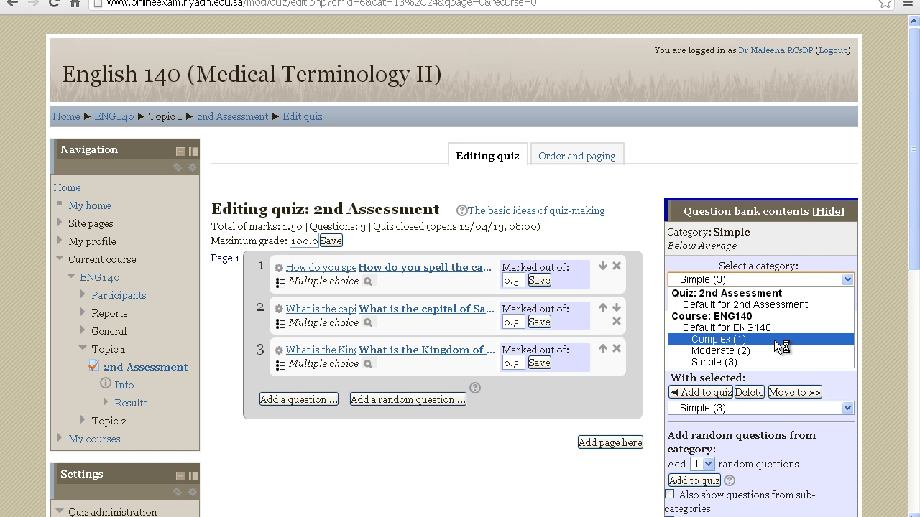
{"action": "left_click", "coordinate": [773, 348]}
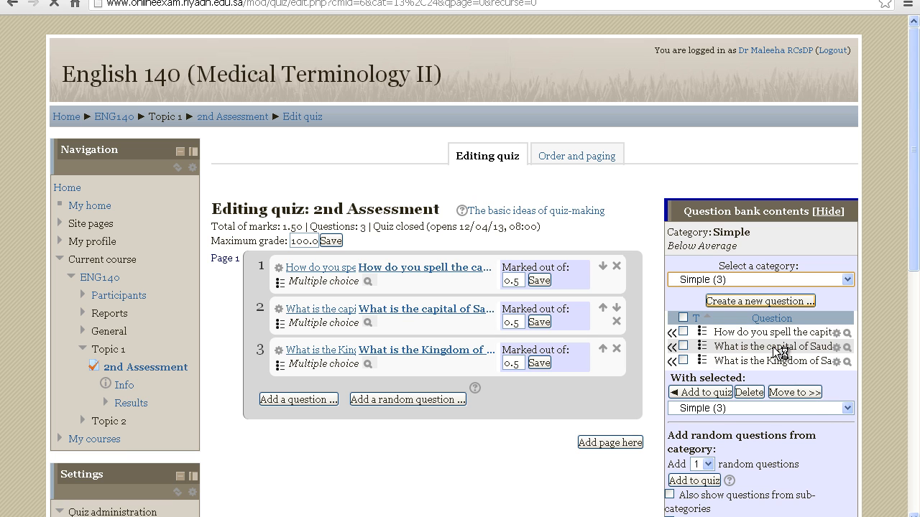
{"action": "left_click", "coordinate": [704, 377]}
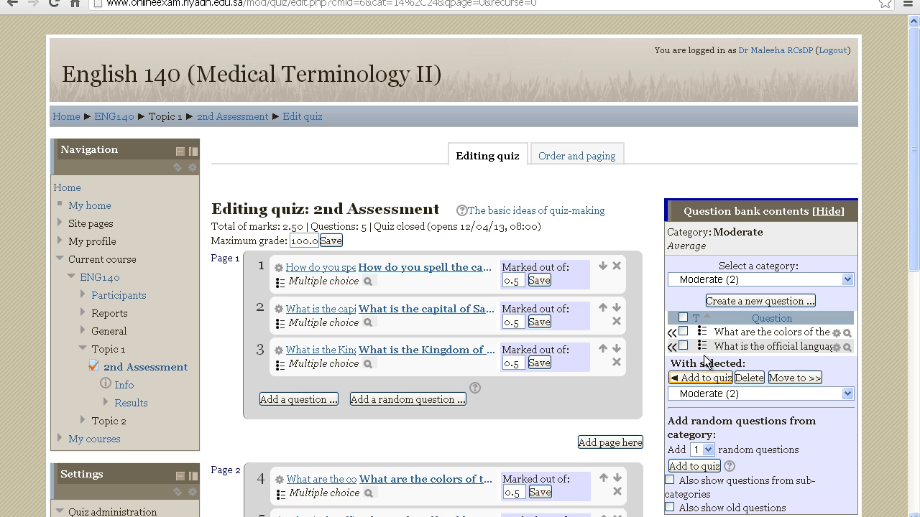
Step: Add the system of government question from the Complex question bank category to the quiz
{"action": "left_click", "coordinate": [737, 280]}
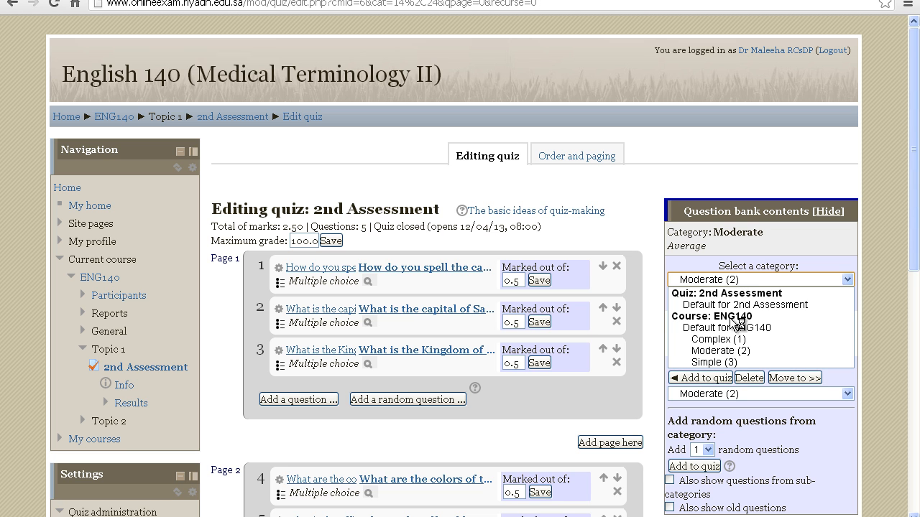
{"action": "left_click", "coordinate": [733, 339]}
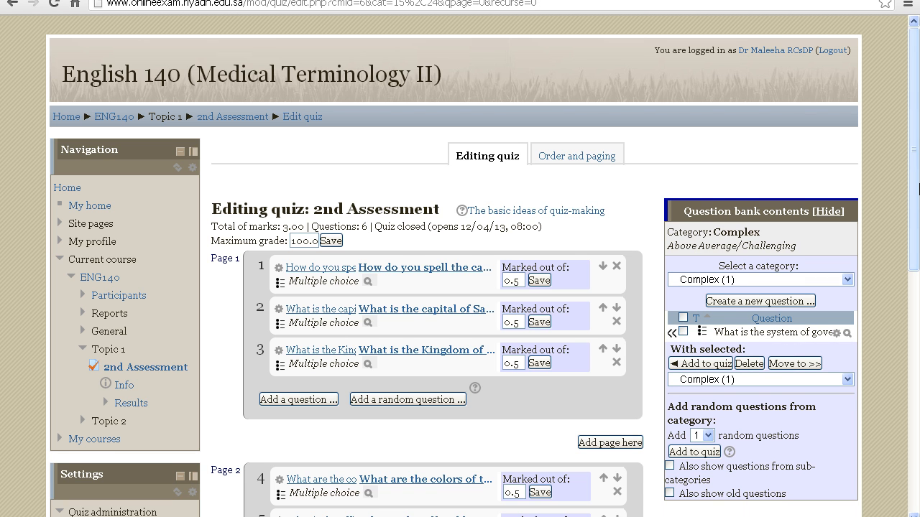
{"action": "left_click_drag", "start_coordinate": [918, 188], "coordinate": [915, 250]}
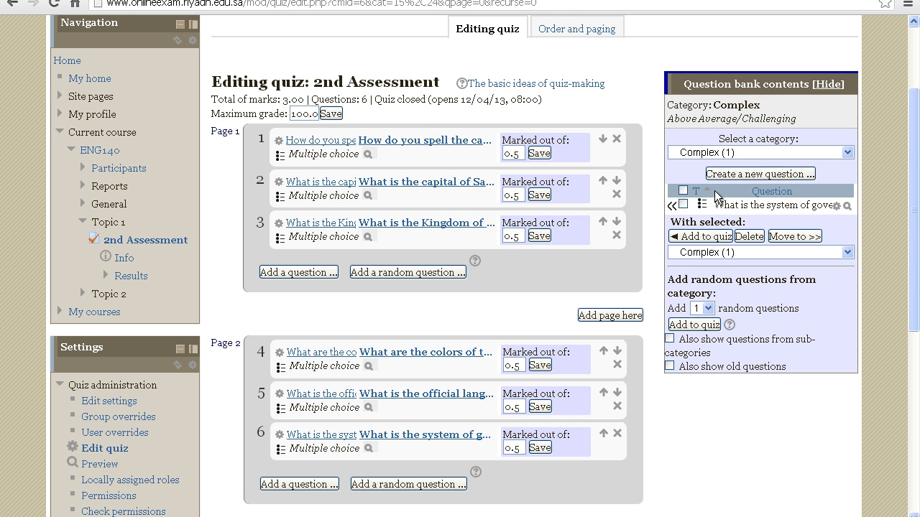
Step: Save the quiz's maximum grade as 100
{"action": "left_click_drag", "start_coordinate": [912, 186], "coordinate": [916, 112]}
{"action": "scroll", "coordinate": [912, 193], "scroll_direction": "down", "scroll_amount": 3}
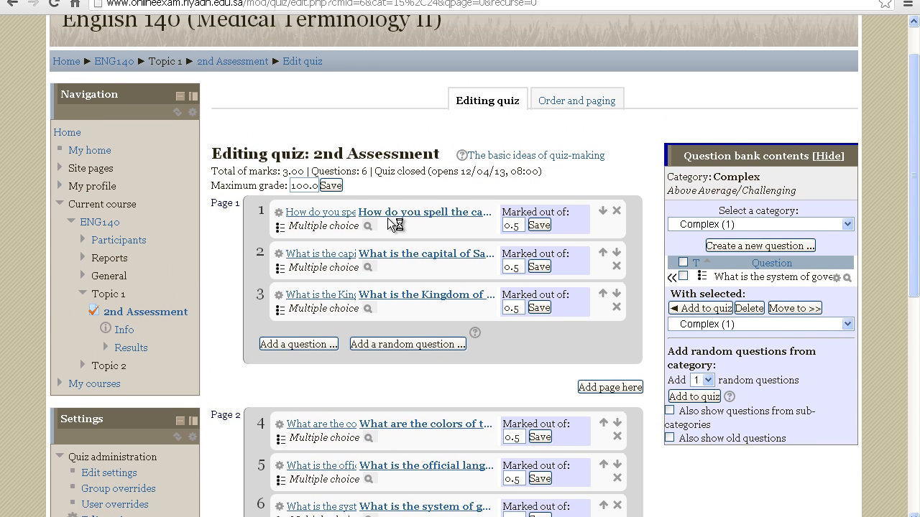
{"action": "left_click", "coordinate": [332, 185]}
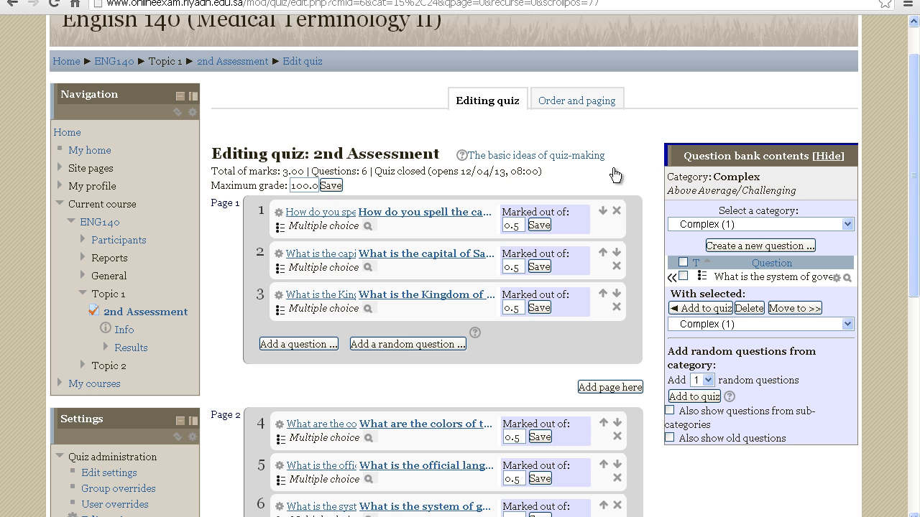
Step: Start a preview attempt of the 2nd Assessment quiz and enter the quiz password to begin it
{"action": "left_click", "coordinate": [146, 317]}
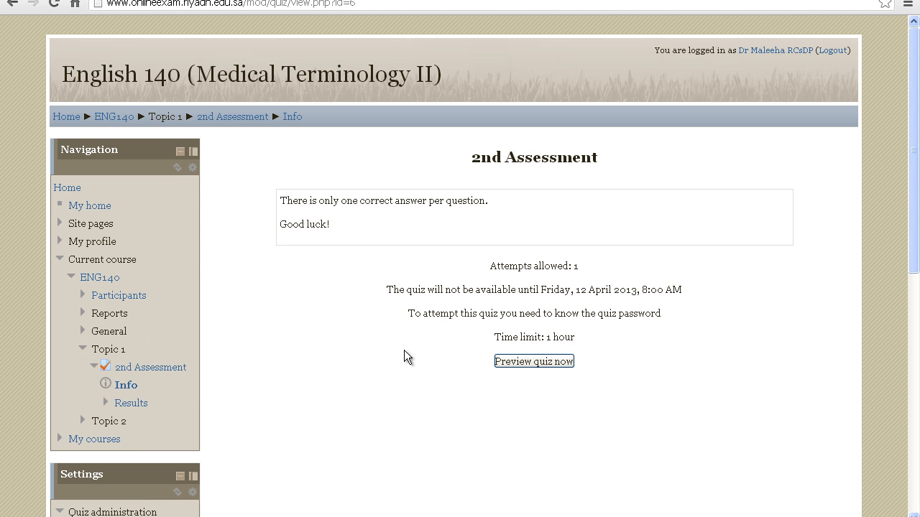
{"action": "left_click", "coordinate": [521, 360]}
{"action": "left_click", "coordinate": [514, 299]}
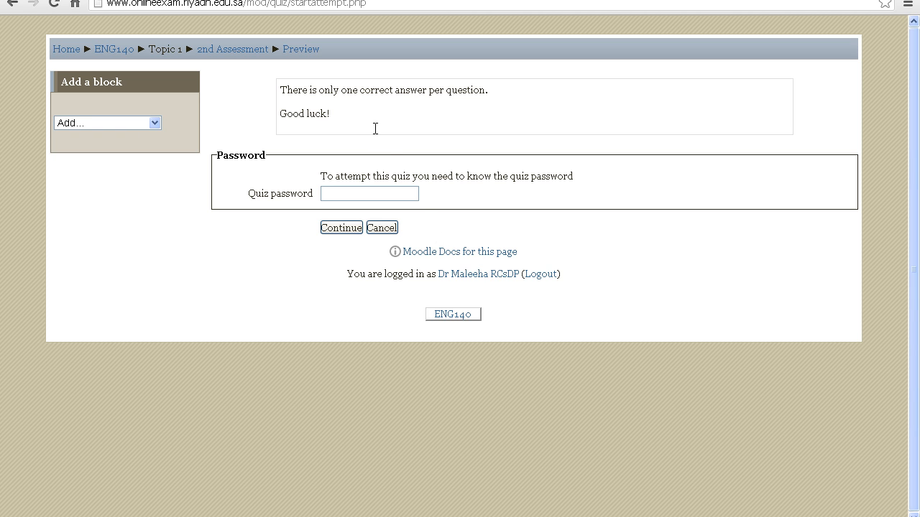
{"action": "left_click", "coordinate": [362, 193]}
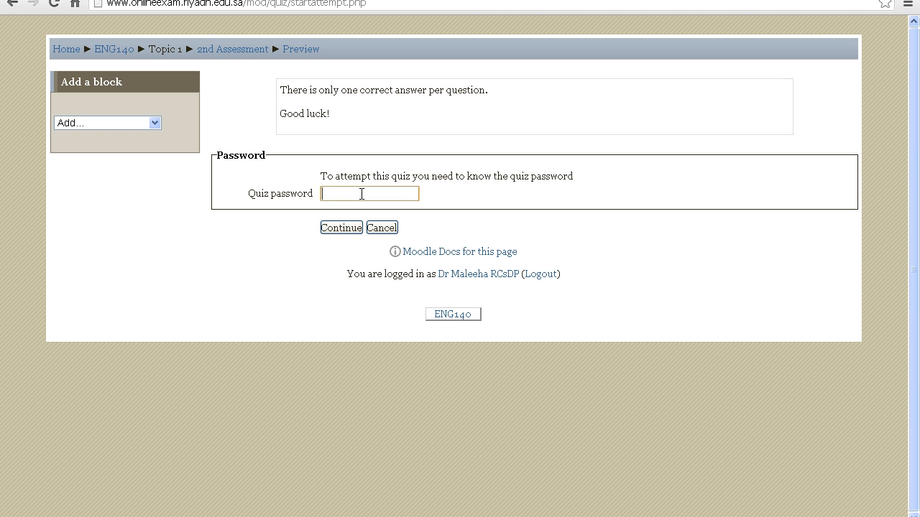
{"action": "type", "text": "•••••••"}
{"action": "left_click", "coordinate": [352, 229]}
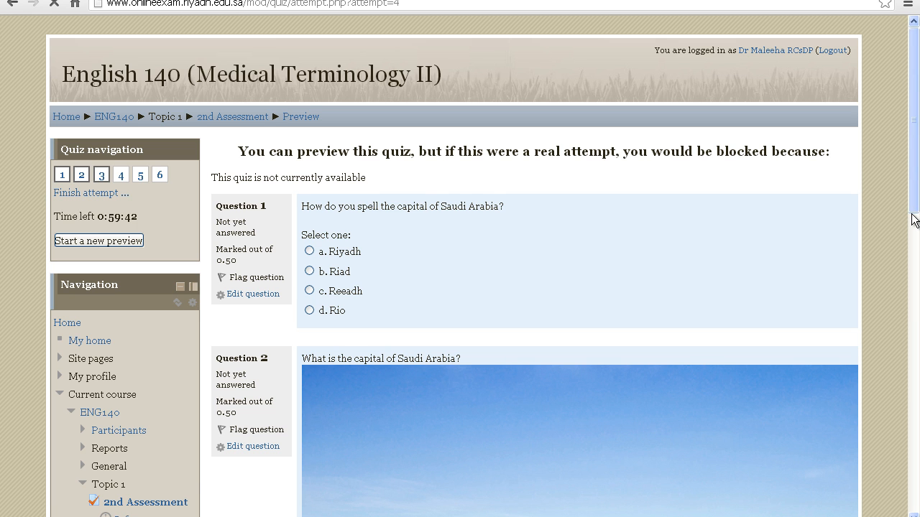
Step: Answer the quiz's first page with Riyadh for the spelling and capital questions and Peninsula for the geography question, and advance to the following page
{"action": "scroll", "coordinate": [542, 232], "scroll_direction": "down", "scroll_amount": 2}
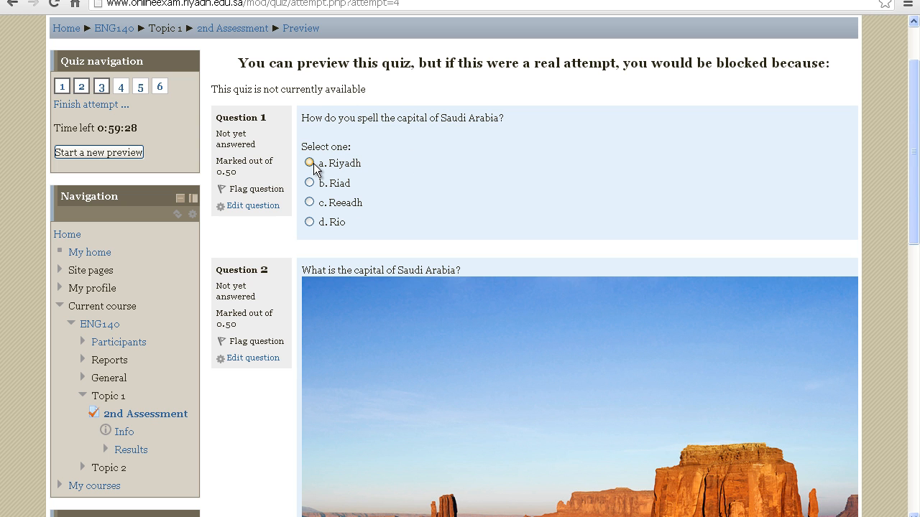
{"action": "left_click_drag", "start_coordinate": [916, 165], "coordinate": [917, 356]}
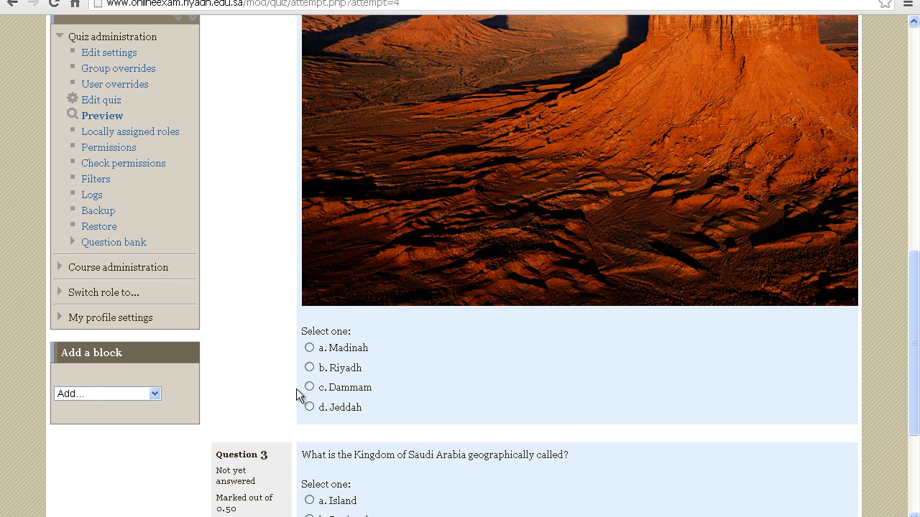
{"action": "left_click", "coordinate": [322, 369]}
{"action": "left_click_drag", "start_coordinate": [916, 323], "coordinate": [916, 388]}
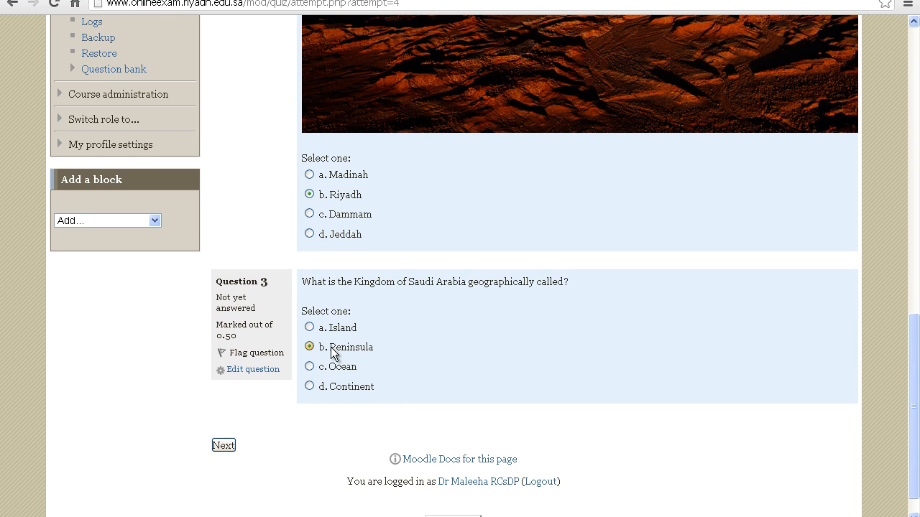
{"action": "left_click", "coordinate": [218, 446]}
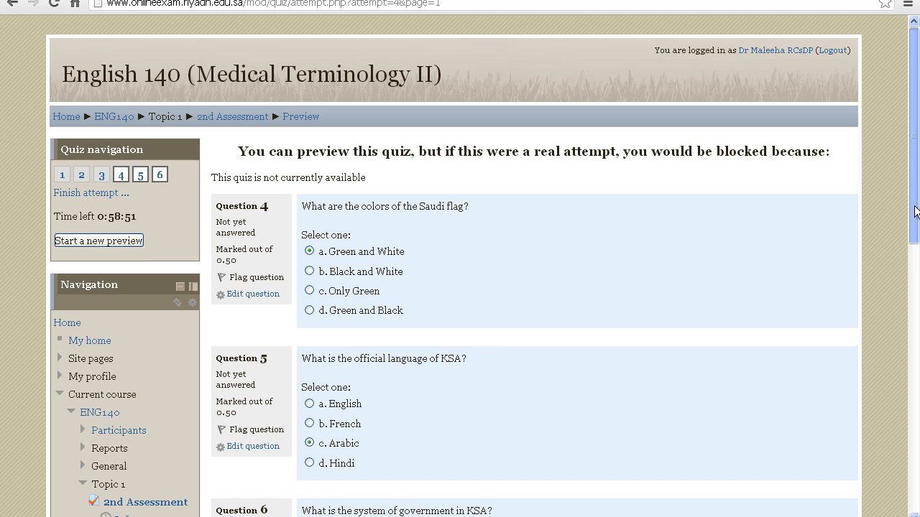
Step: Answer the second page, choosing Arabic as the official language and Monarchy as the system of government, and proceed to the attempt summary
{"action": "left_click_drag", "start_coordinate": [914, 203], "coordinate": [915, 304]}
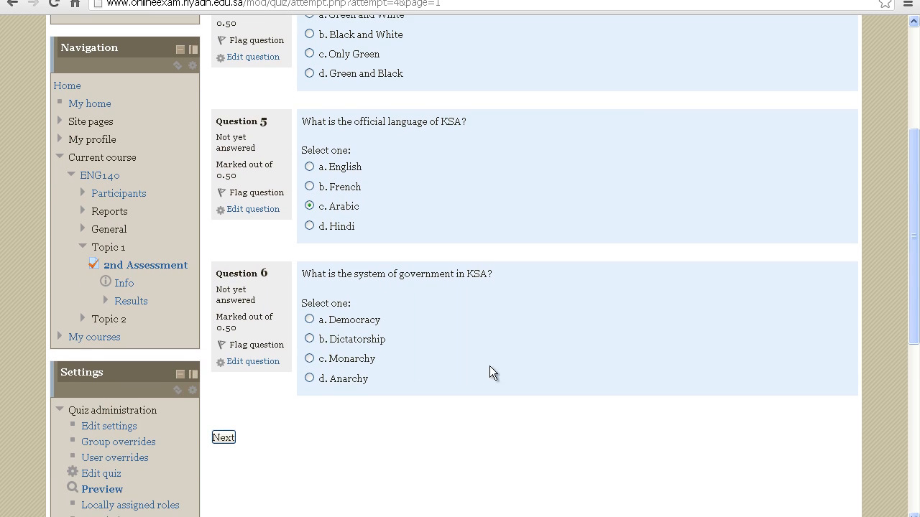
{"action": "left_click", "coordinate": [355, 359]}
{"action": "left_click", "coordinate": [218, 436]}
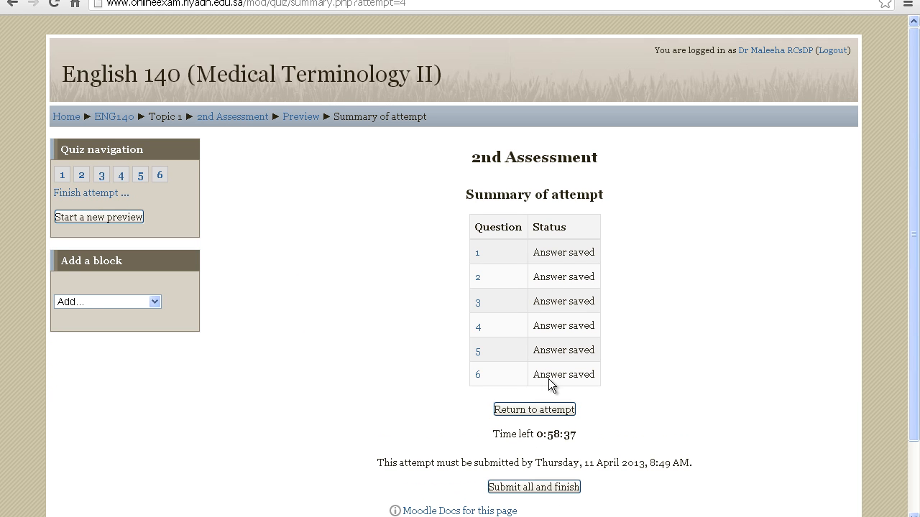
Step: Submit all answers to finish the preview attempt, confirm the submission, and return to the English 140 course page
{"action": "left_click_drag", "start_coordinate": [914, 227], "coordinate": [915, 338]}
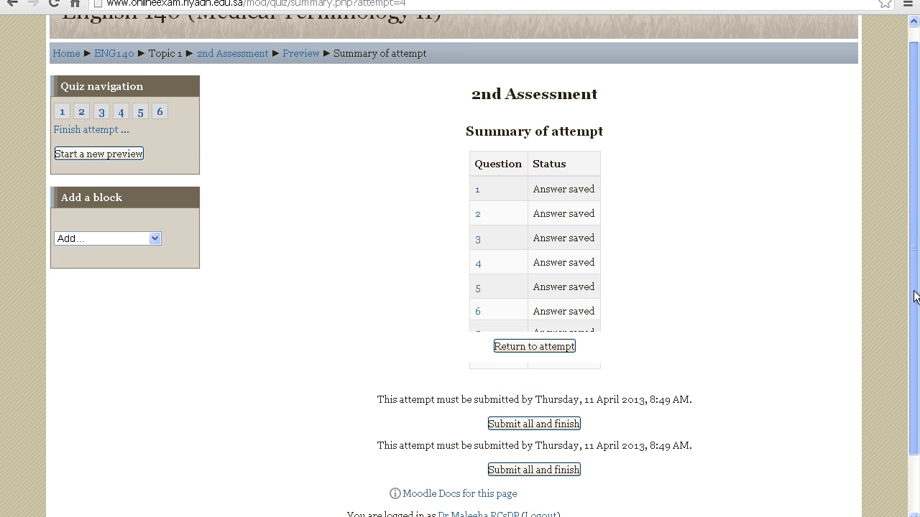
{"action": "left_click", "coordinate": [556, 423]}
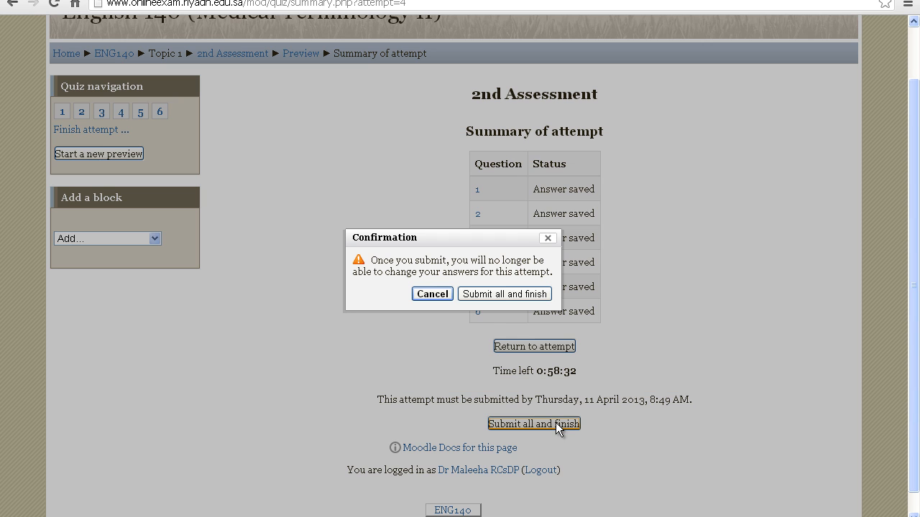
{"action": "left_click", "coordinate": [503, 294]}
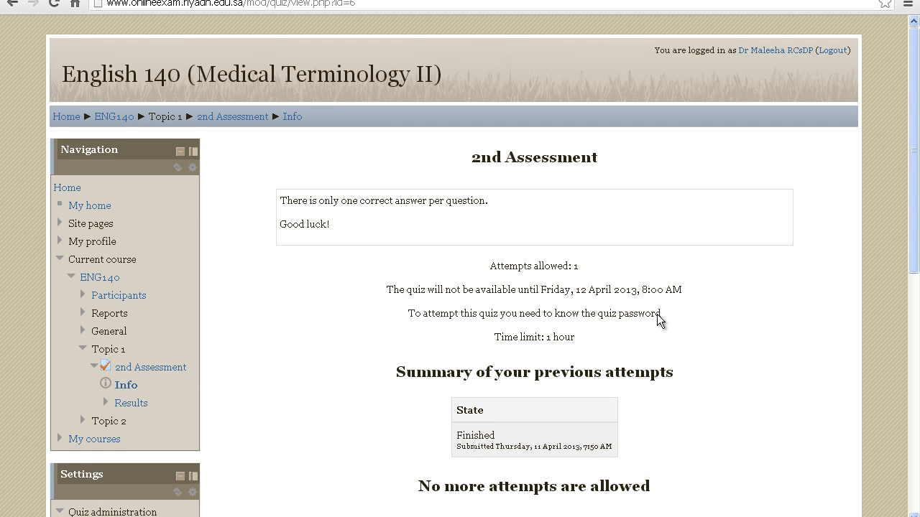
{"action": "left_click_drag", "start_coordinate": [911, 238], "coordinate": [915, 309]}
{"action": "left_click", "coordinate": [560, 425]}
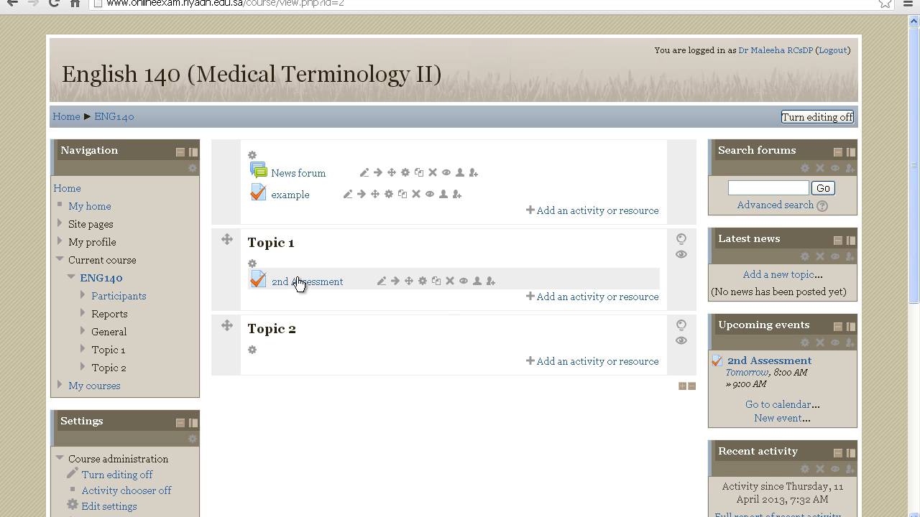
Step: Open the settings of the 2nd Assessment quiz in Topic 1 and check the available days for its opening date
{"action": "left_click", "coordinate": [424, 287]}
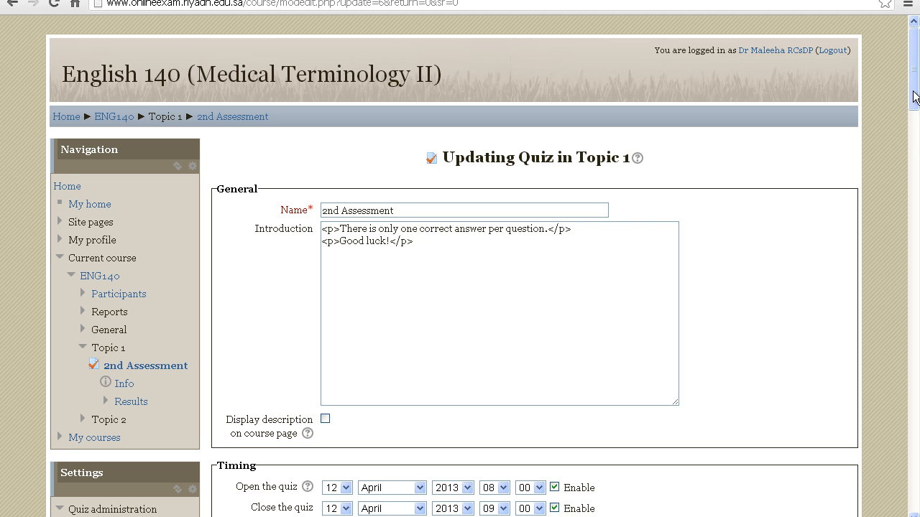
{"action": "scroll", "coordinate": [540, 150], "scroll_direction": "down", "scroll_amount": 3}
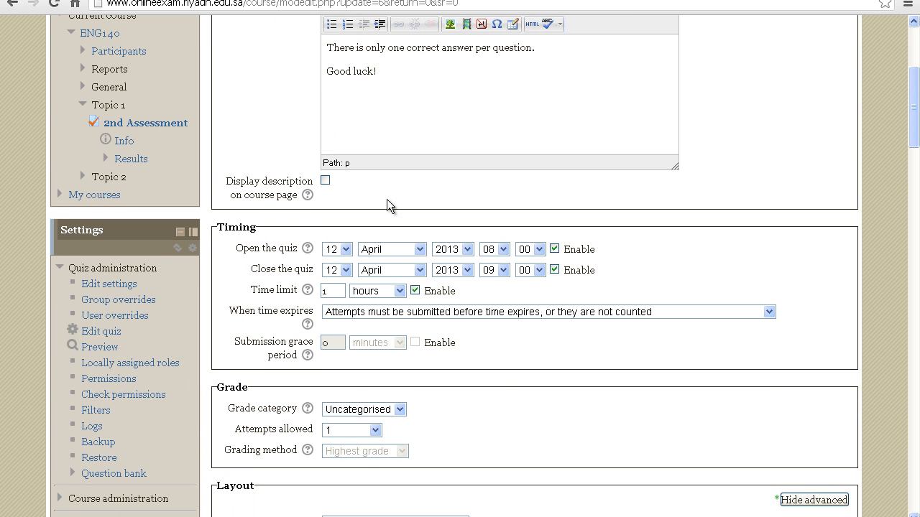
{"action": "left_click", "coordinate": [348, 249]}
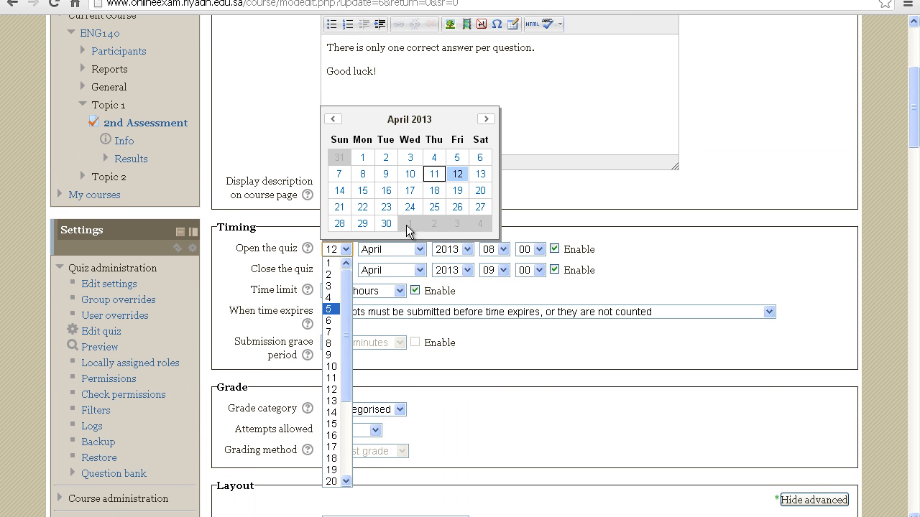
{"action": "left_click", "coordinate": [639, 284]}
Step: Enable the Marks review option immediately after the attempt, while the quiz is open and after it closes; save and return to the course
{"action": "left_click_drag", "start_coordinate": [916, 147], "coordinate": [917, 215]}
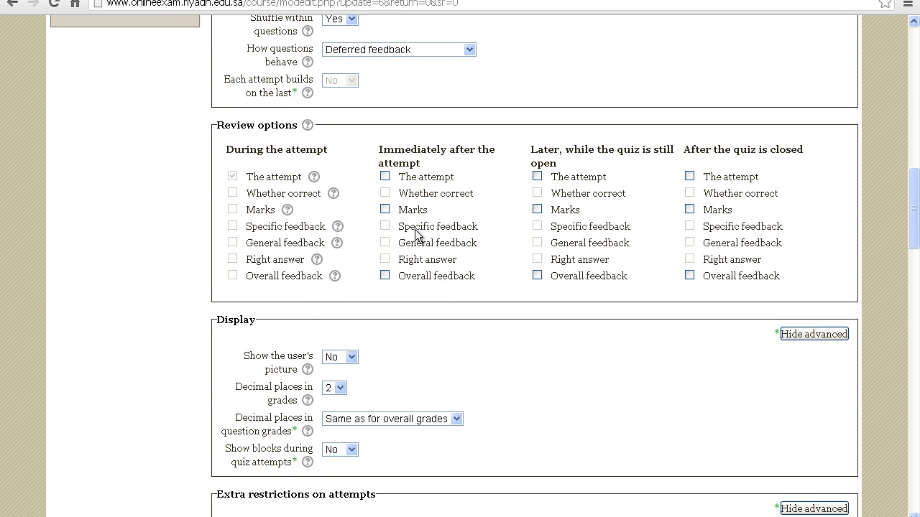
{"action": "left_click", "coordinate": [386, 210]}
{"action": "left_click", "coordinate": [537, 210]}
{"action": "left_click", "coordinate": [690, 210]}
{"action": "left_click_drag", "start_coordinate": [915, 212], "coordinate": [914, 475]}
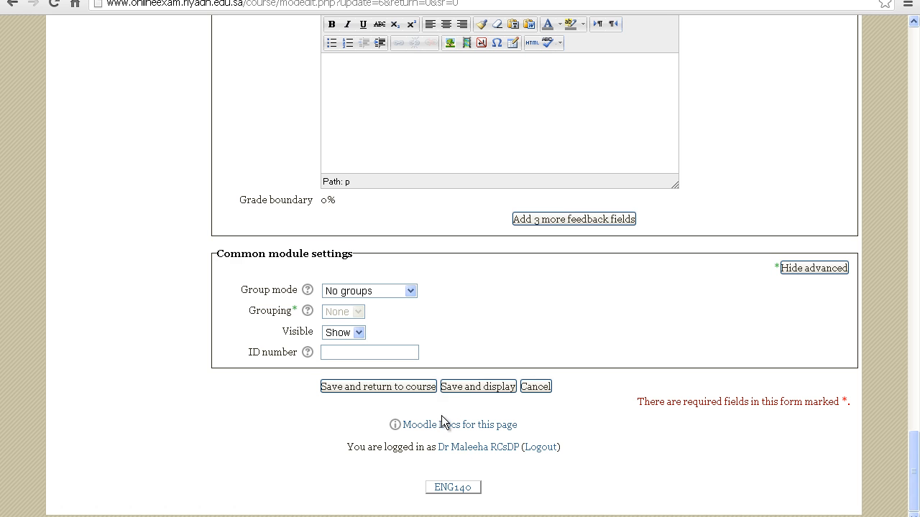
{"action": "left_click", "coordinate": [411, 387]}
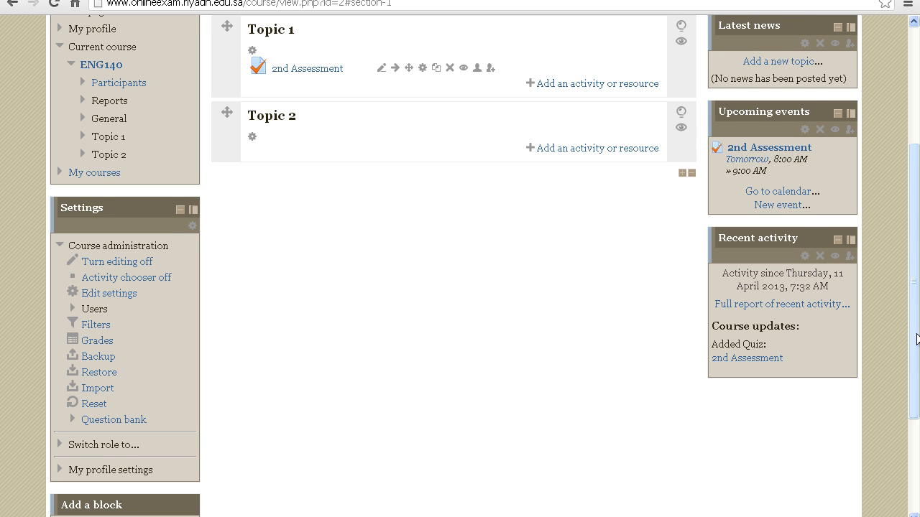
Step: Hide the 2nd Assessment quiz in Topic 1 and make it visible again
{"action": "scroll", "coordinate": [918, 328], "scroll_direction": "up", "scroll_amount": 3}
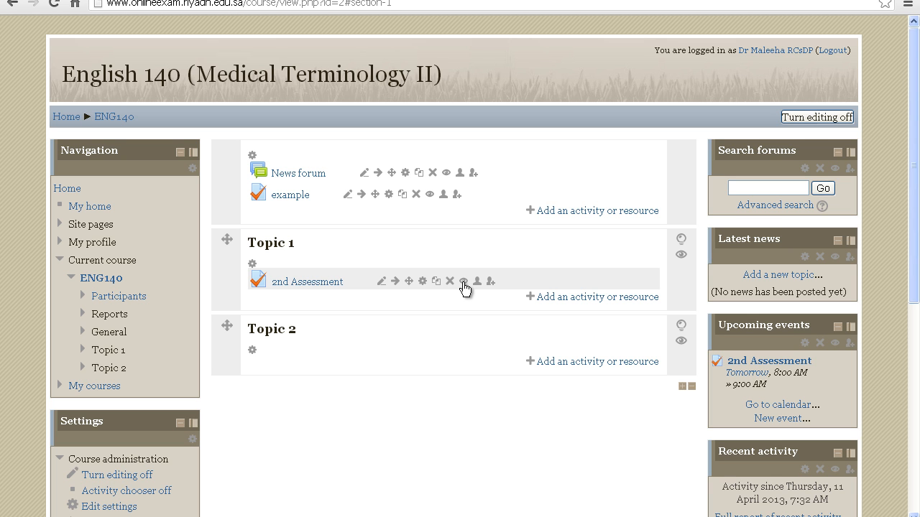
{"action": "left_click", "coordinate": [464, 282]}
{"action": "left_click", "coordinate": [464, 282]}
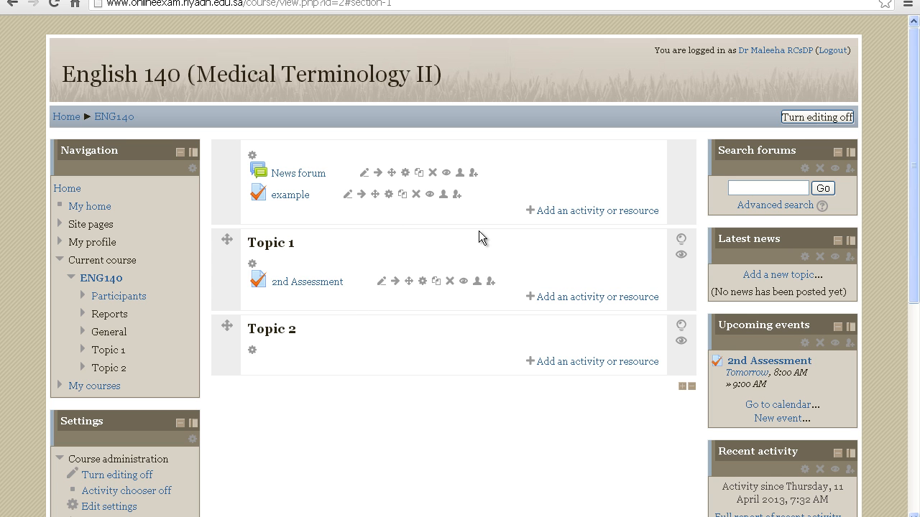
Step: Turn off editing for the English 140 course page
{"action": "left_click", "coordinate": [795, 118]}
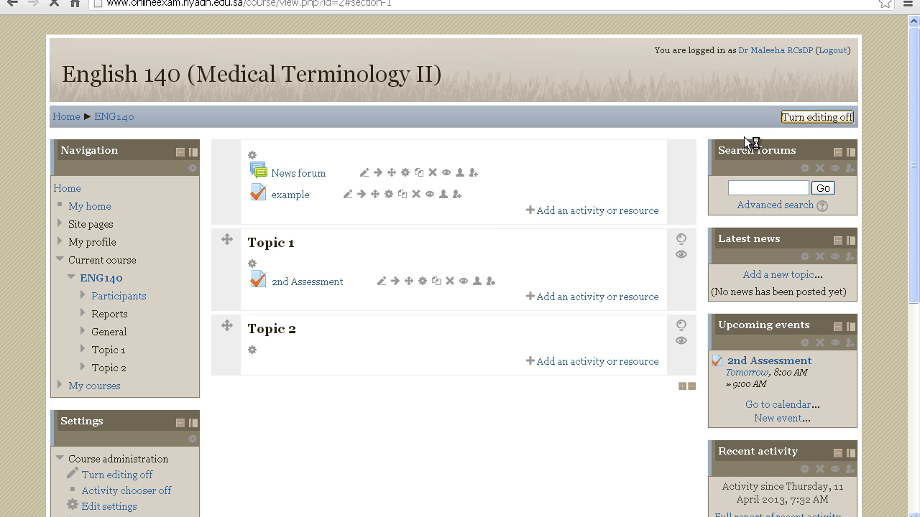